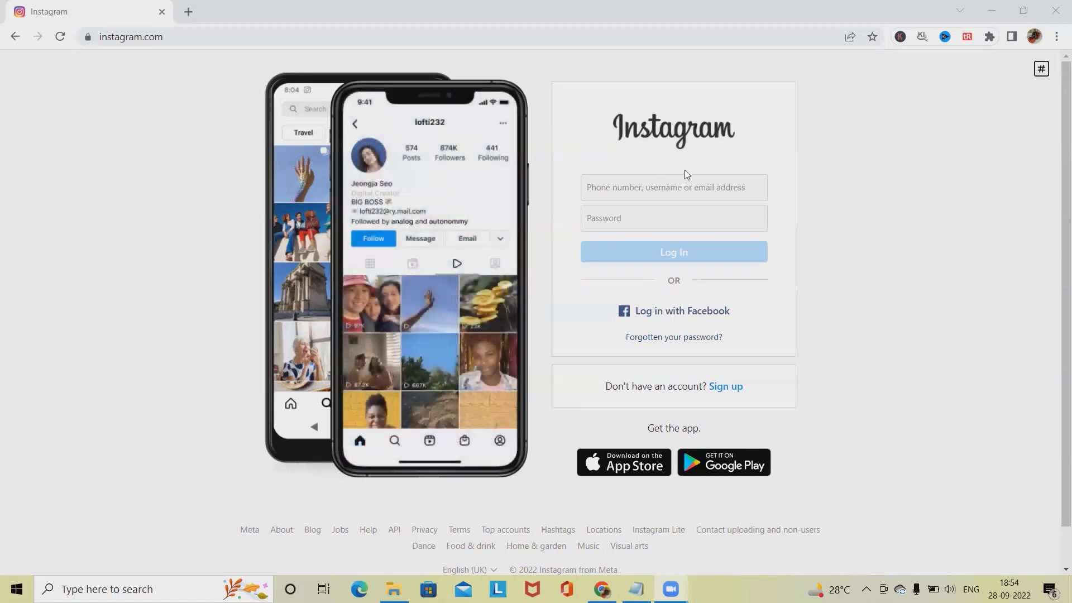
# Focus the login fields, then open the Meta and About Instagram footer links in new tabs and view each
pyautogui.click(626, 191)
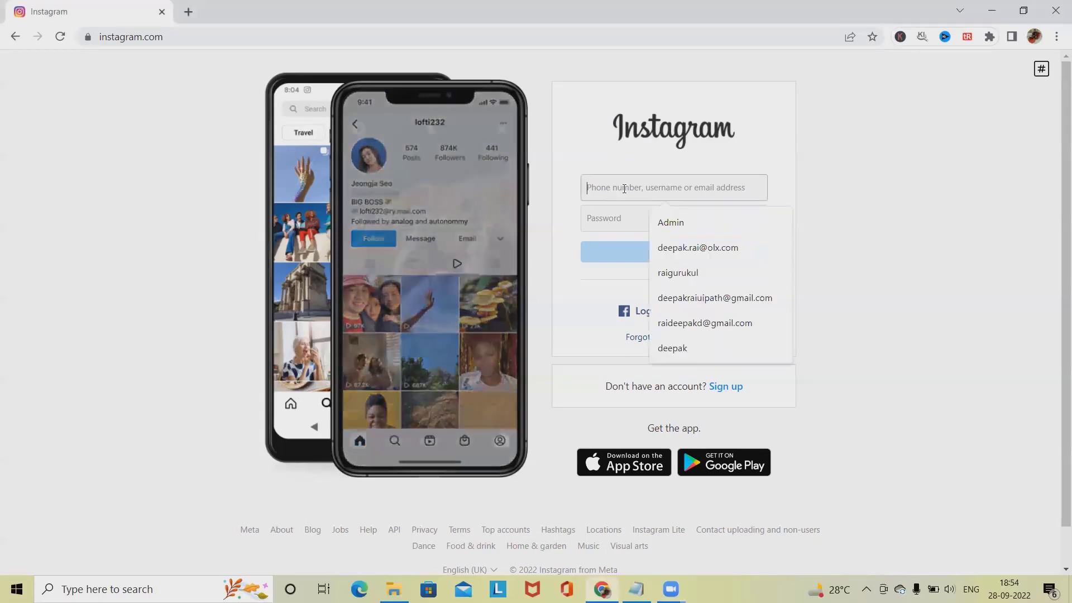
pyautogui.click(616, 220)
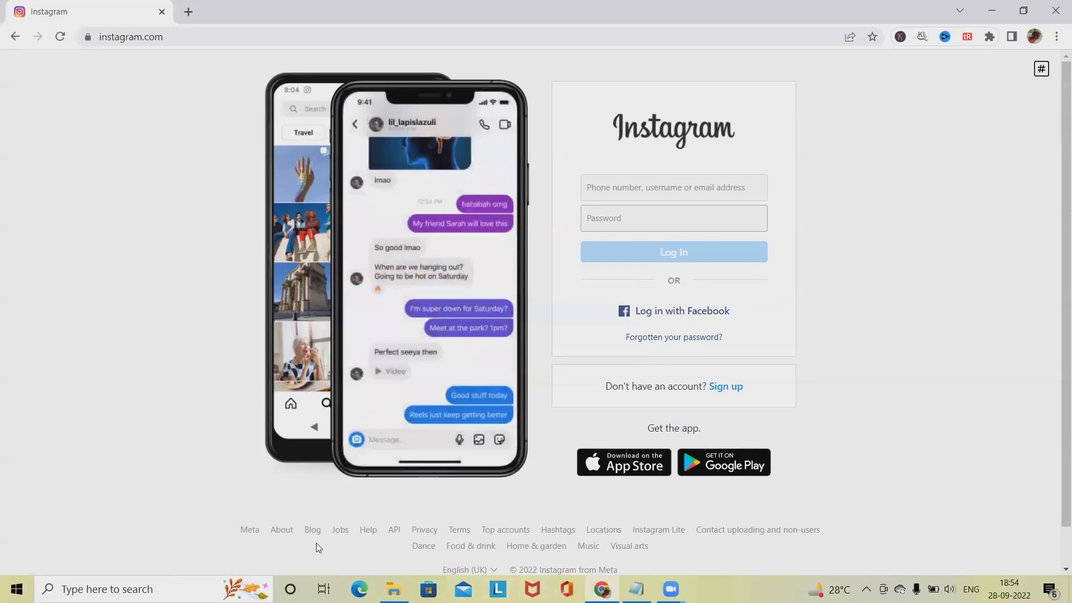
pyautogui.rightClick(251, 529)
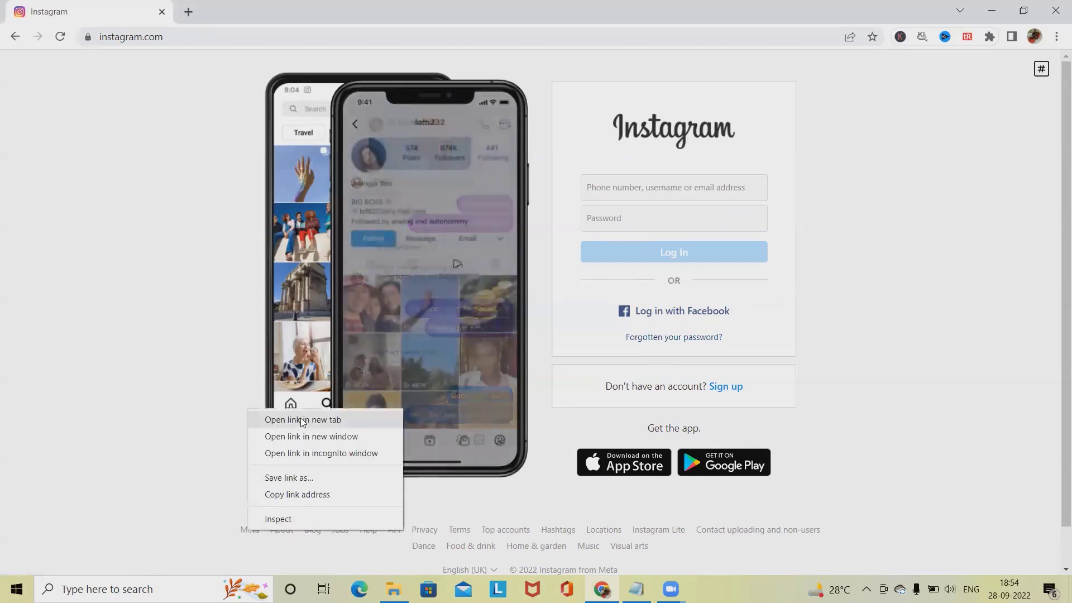
pyautogui.click(303, 419)
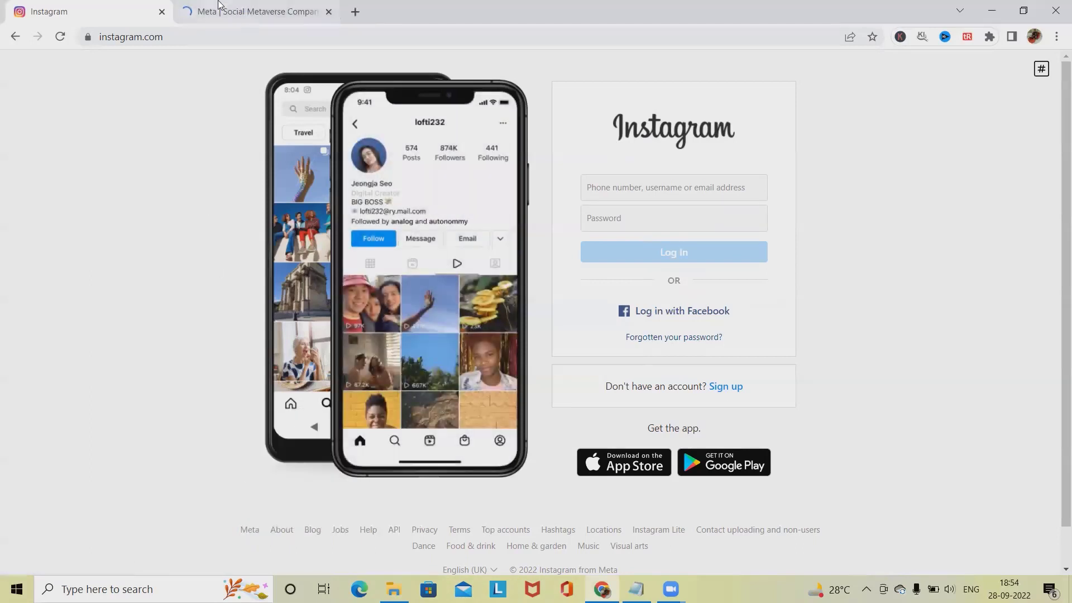
pyautogui.click(251, 10)
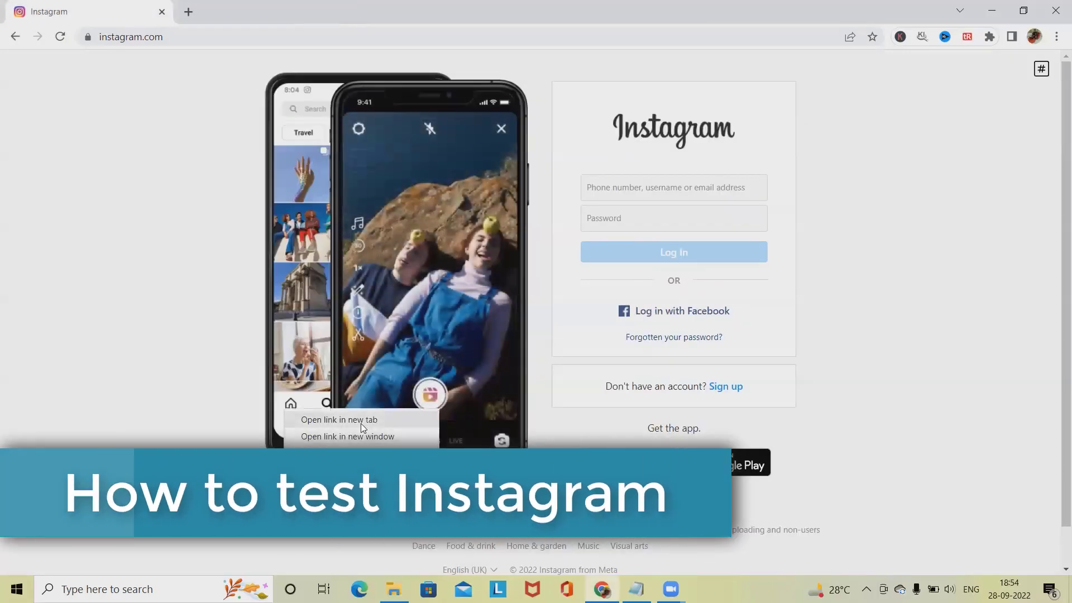
pyautogui.click(361, 423)
pyautogui.click(248, 12)
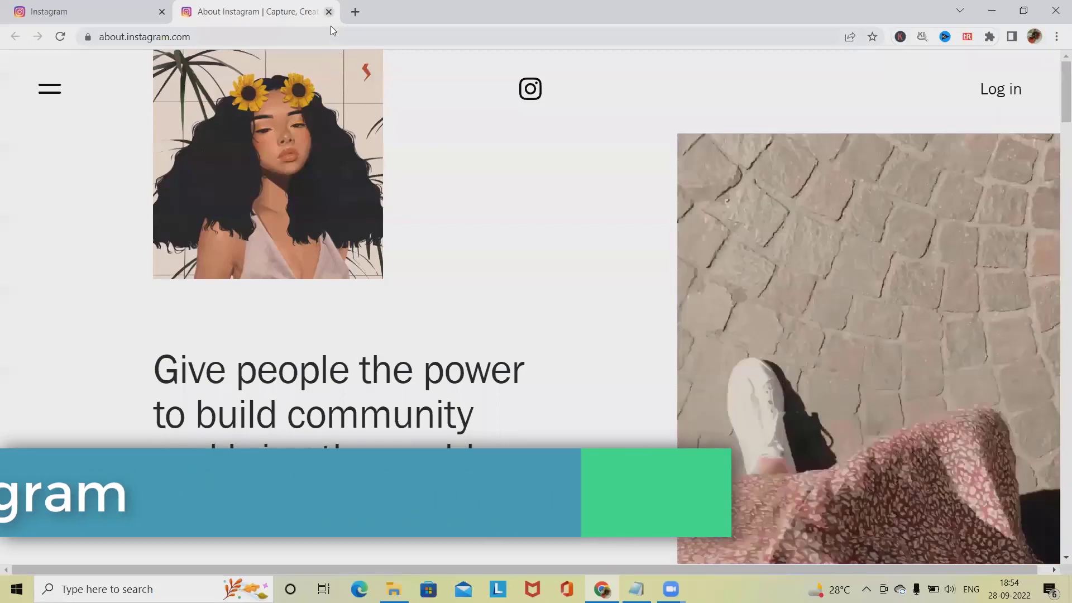
# Close the About Instagram tab and open then dismiss the language list, keeping English (UK)
pyautogui.click(329, 10)
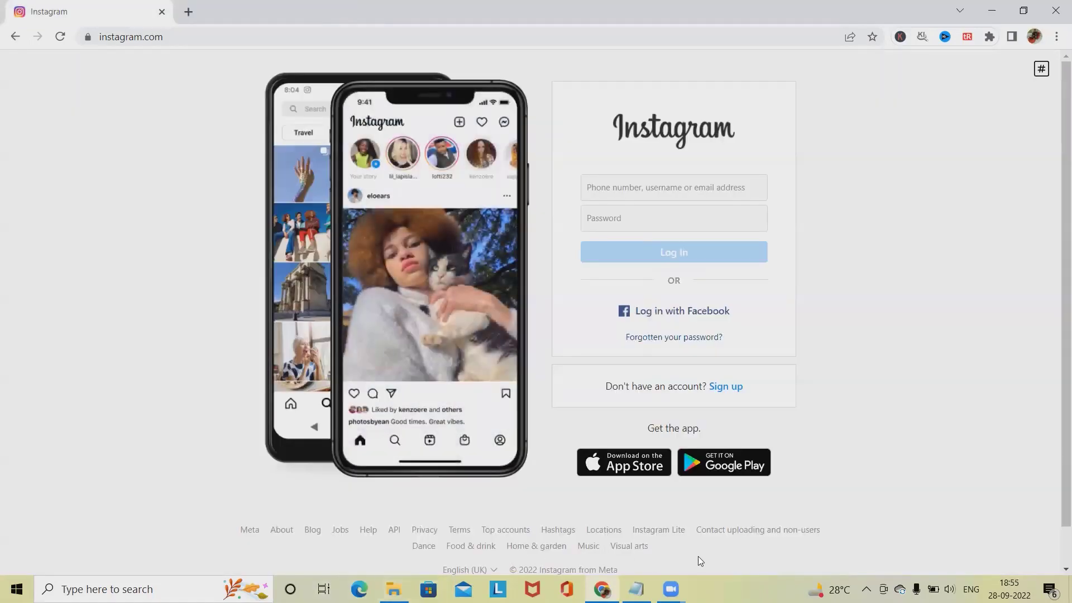
pyautogui.click(489, 569)
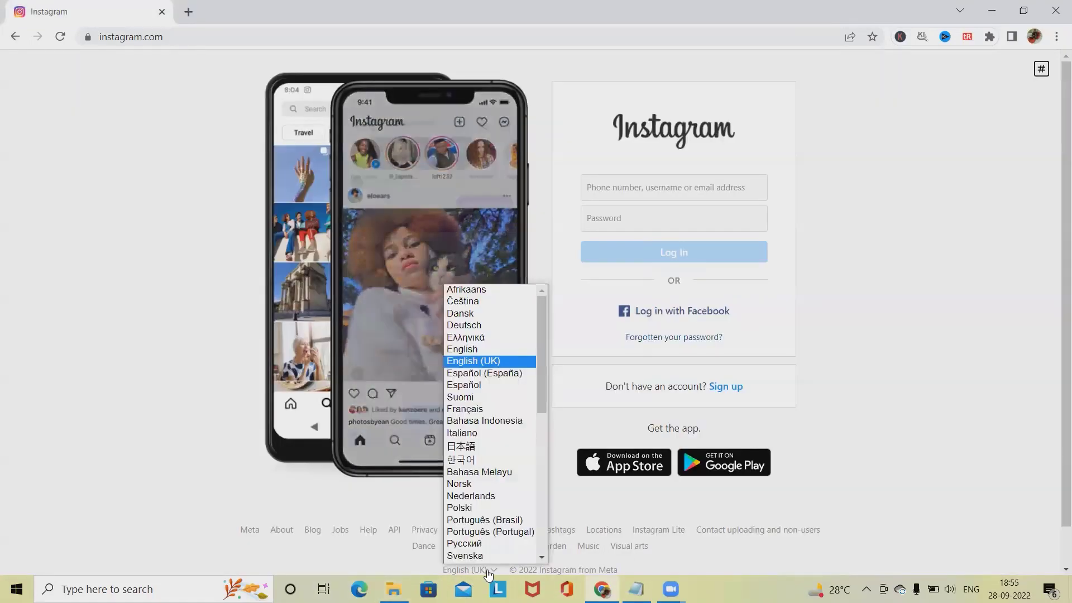
pyautogui.scroll(-1, 493, 305)
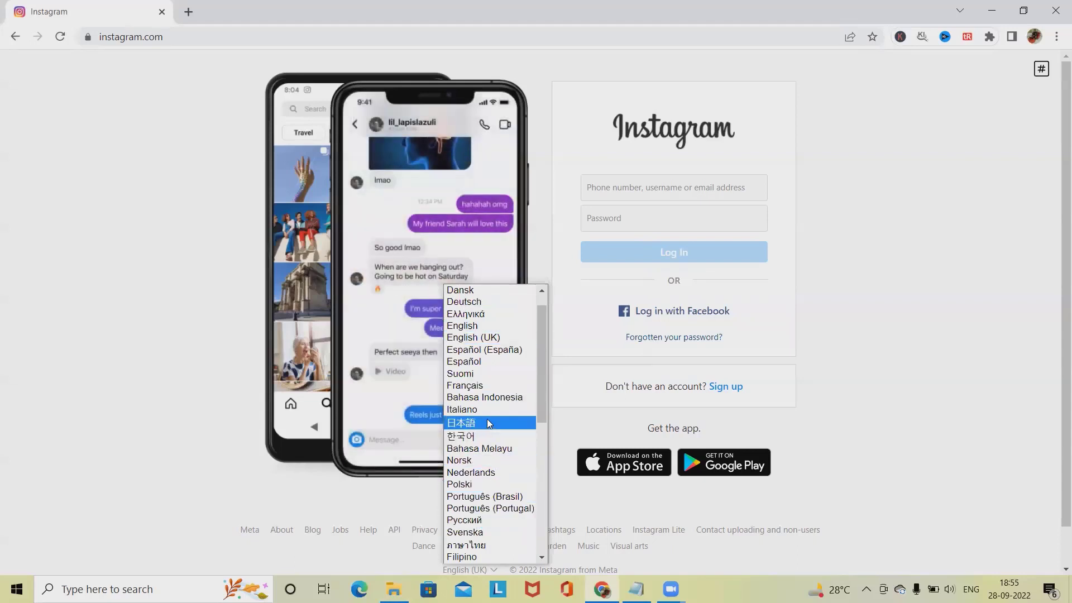
pyautogui.scroll(-5, 490, 469)
pyautogui.scroll(-3, 494, 503)
pyautogui.scroll(10, 500, 516)
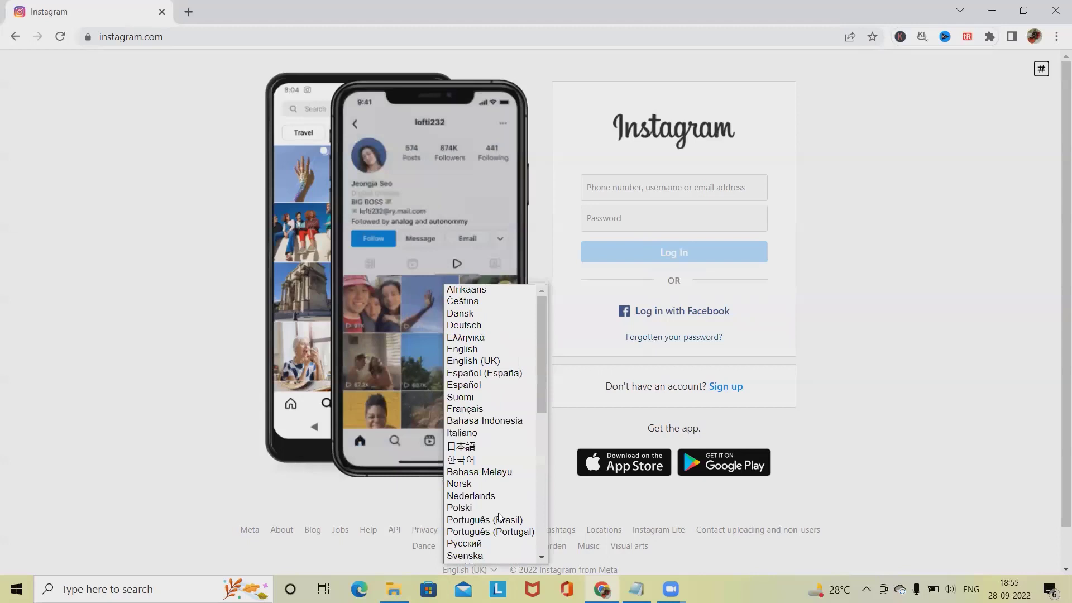
pyautogui.click(499, 517)
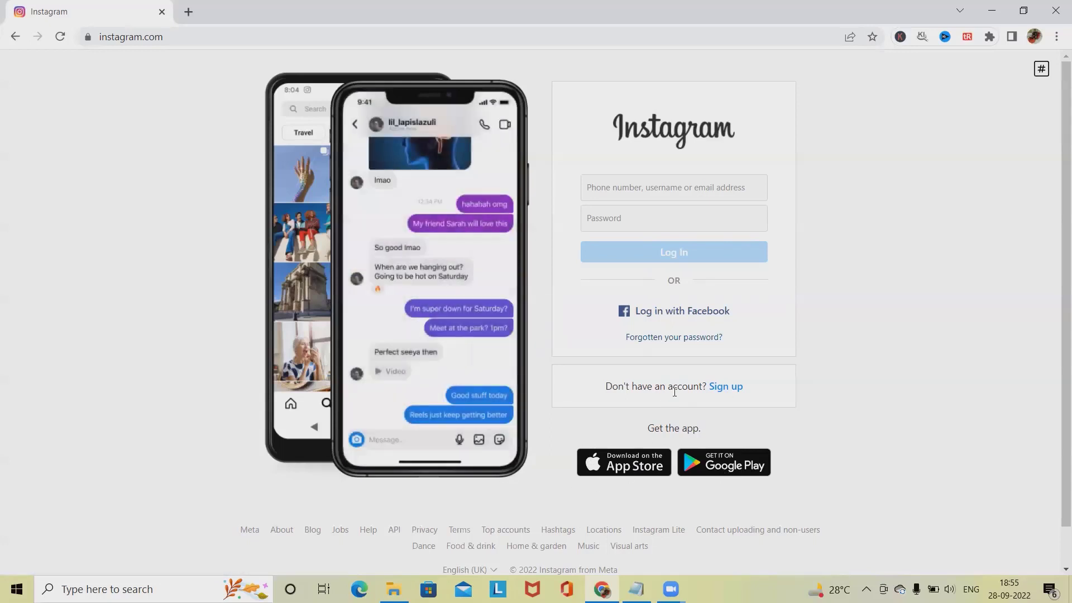
pyautogui.rightClick(727, 387)
pyautogui.click(779, 402)
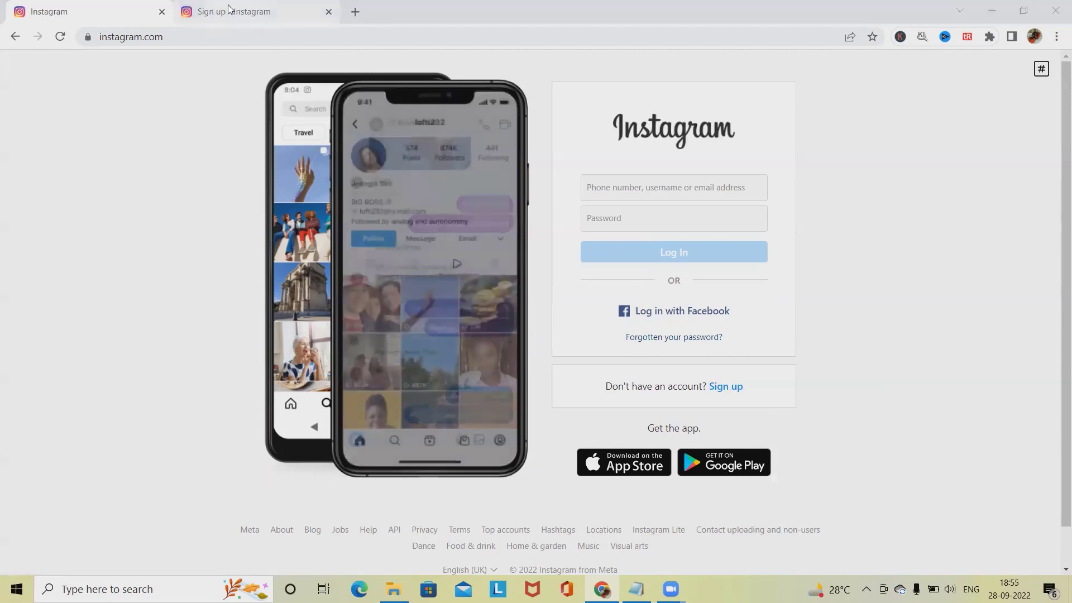
pyautogui.click(246, 21)
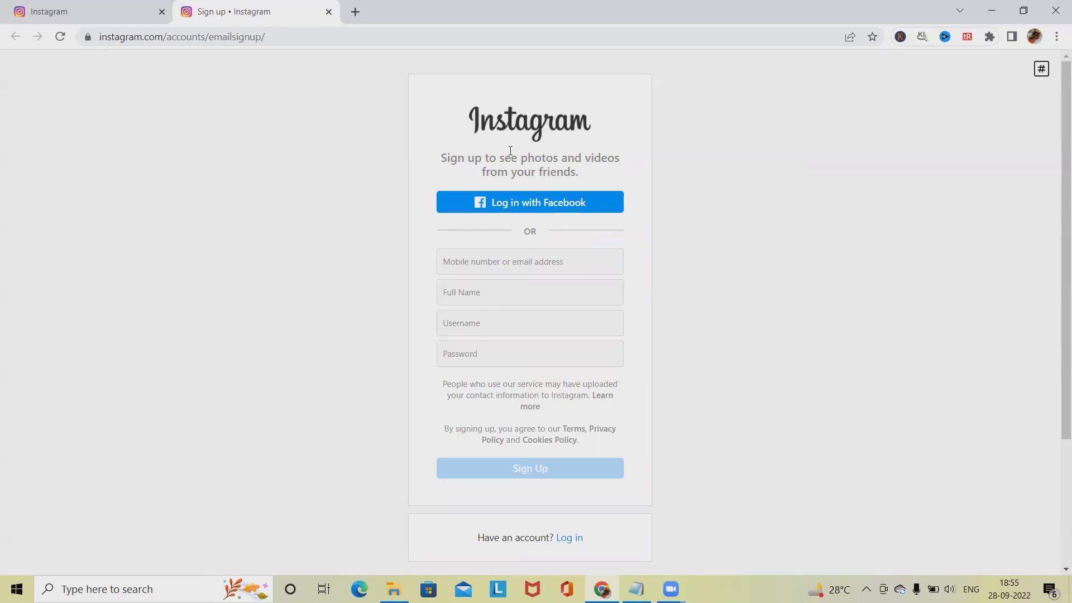
pyautogui.hotkey('ctrl', 'w')
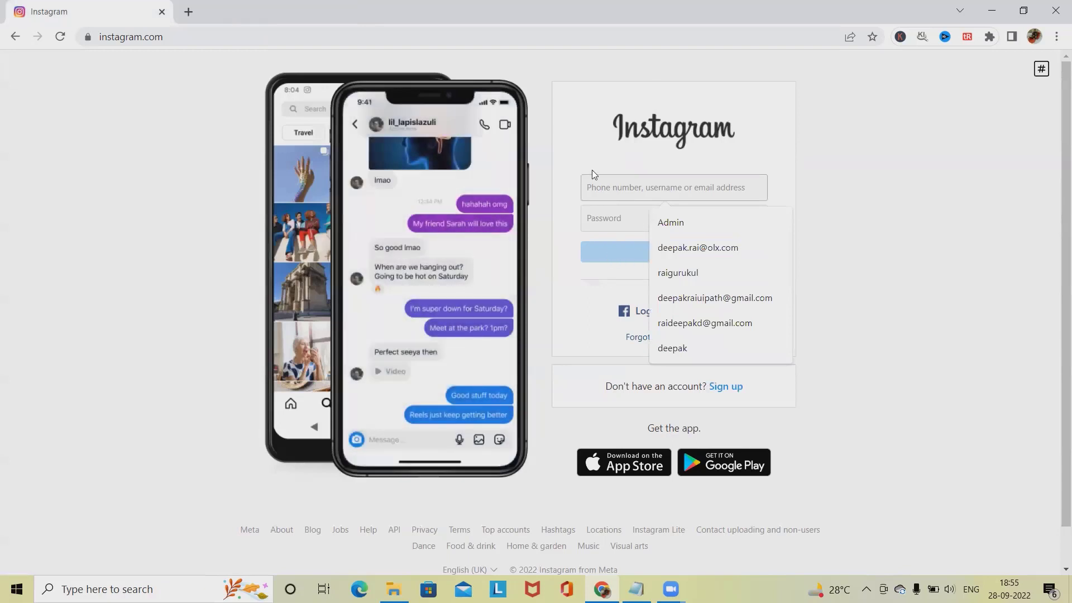
pyautogui.click(898, 218)
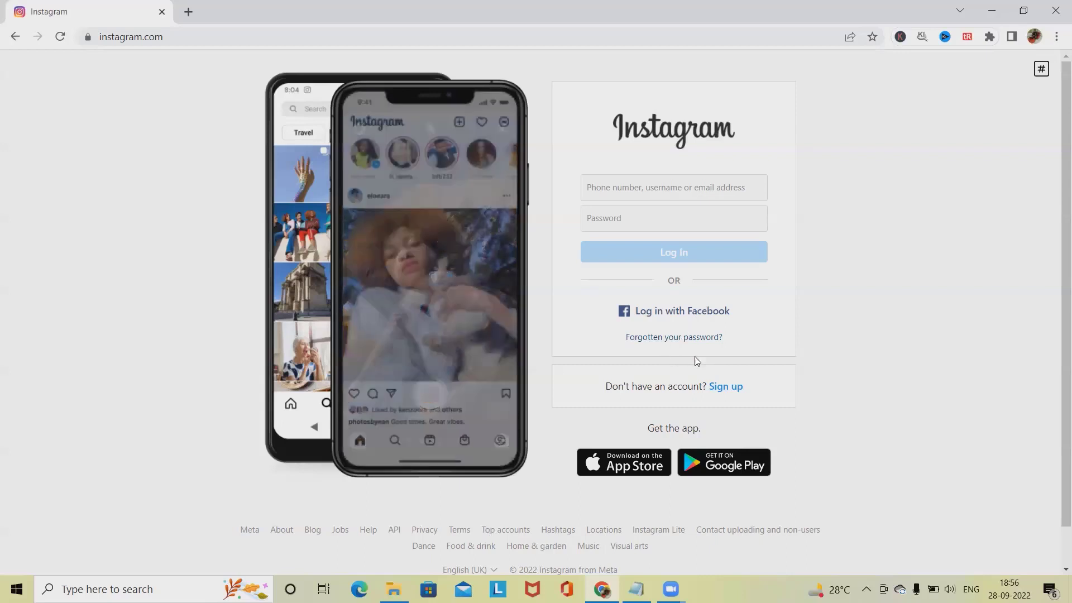
# Focus the login username field to begin signing in
pyautogui.click(639, 190)
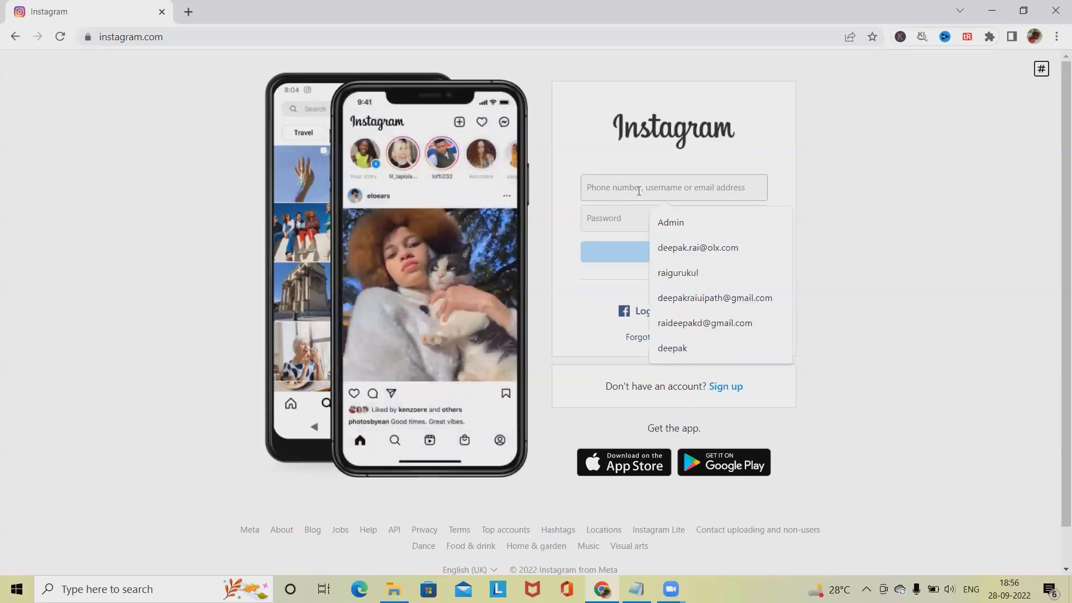
pyautogui.write('rai')
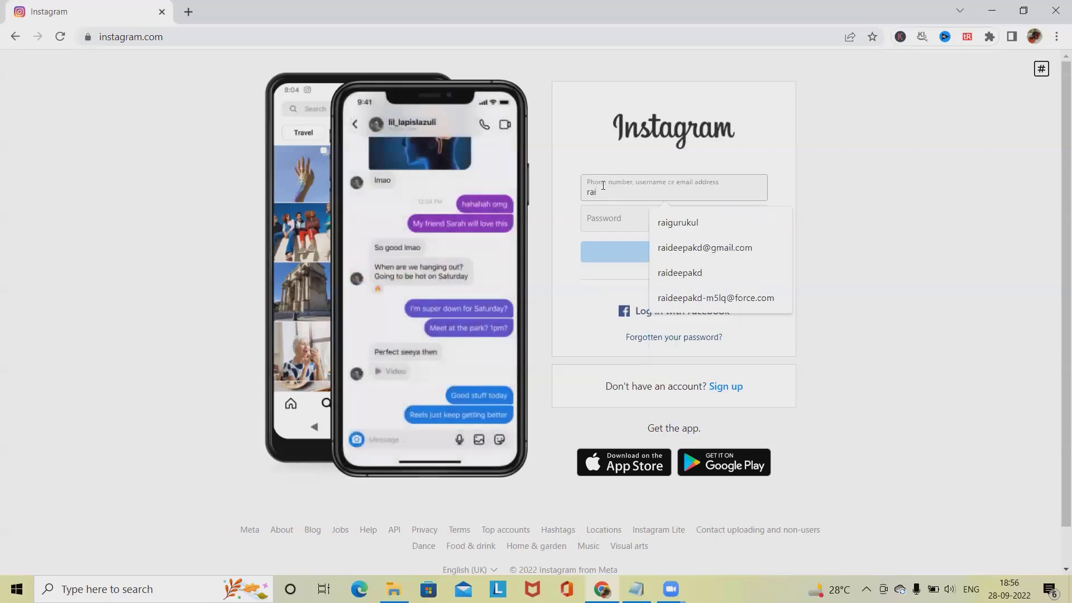
pyautogui.write('gu')
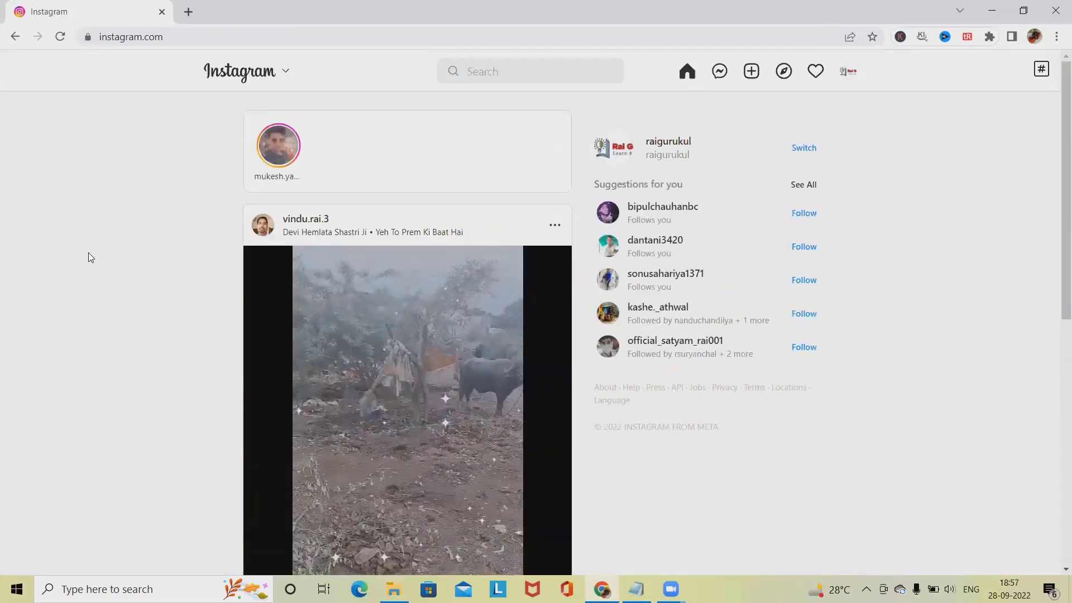
pyautogui.scroll(-1, 558, 397)
pyautogui.scroll(1, 558, 396)
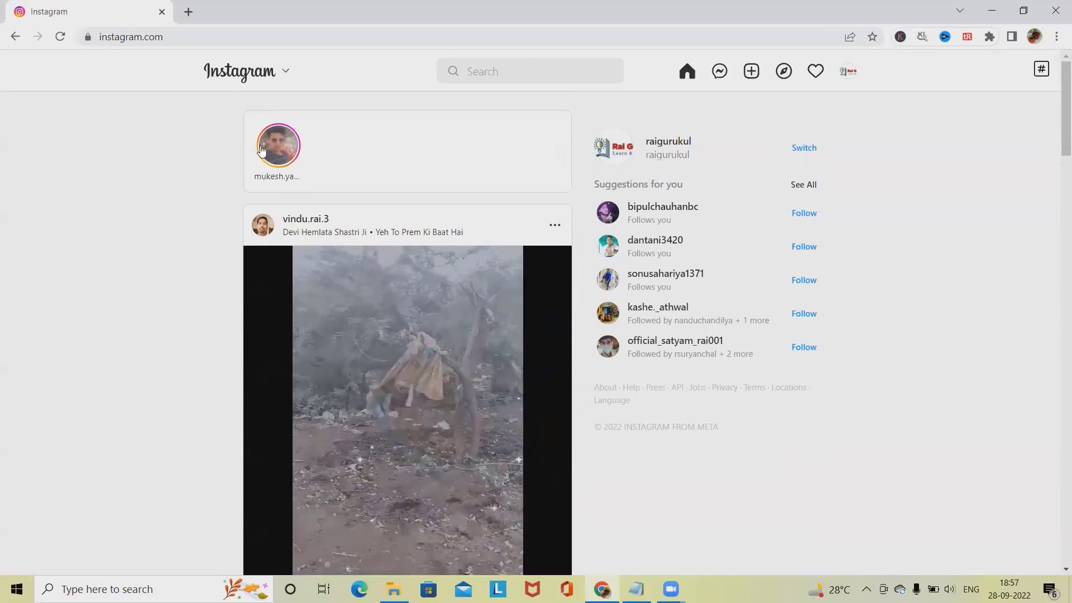
# Switch the feed view to Following, then Favourites, then back to Following
pyautogui.click(284, 72)
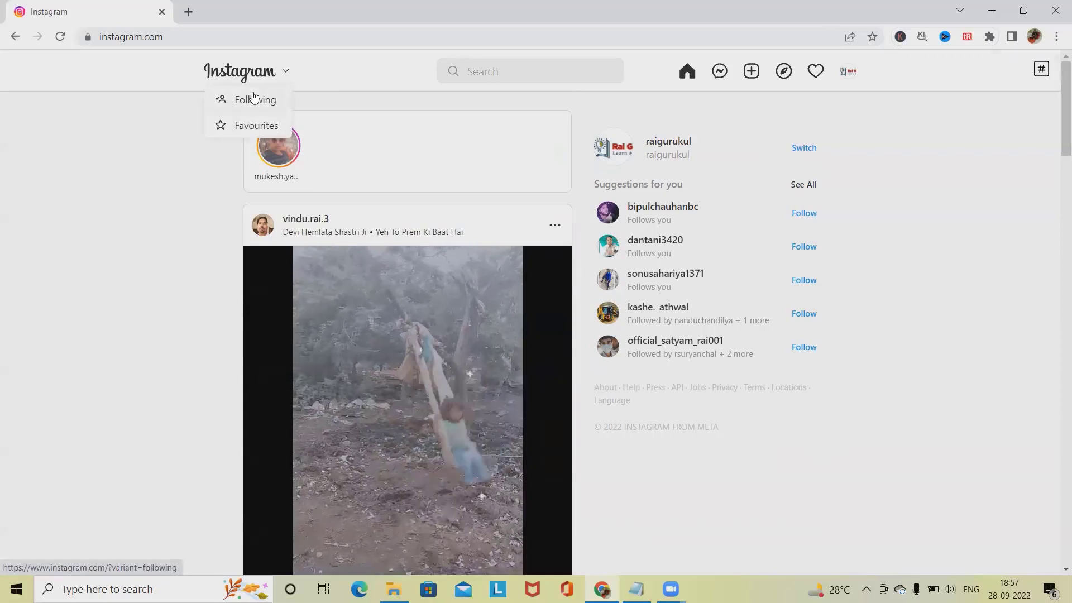
pyautogui.click(256, 100)
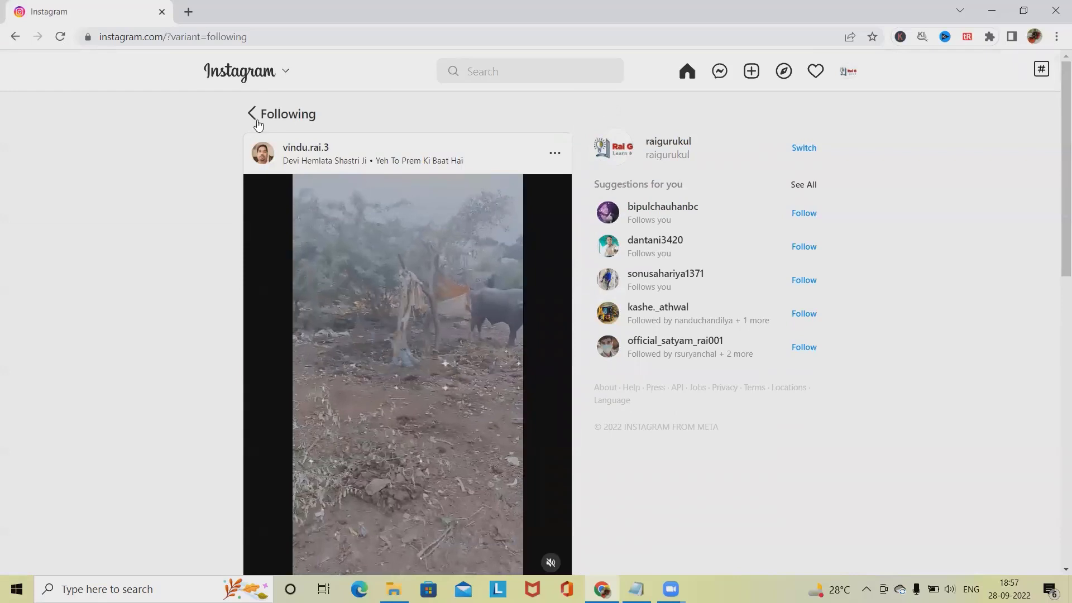
pyautogui.click(283, 78)
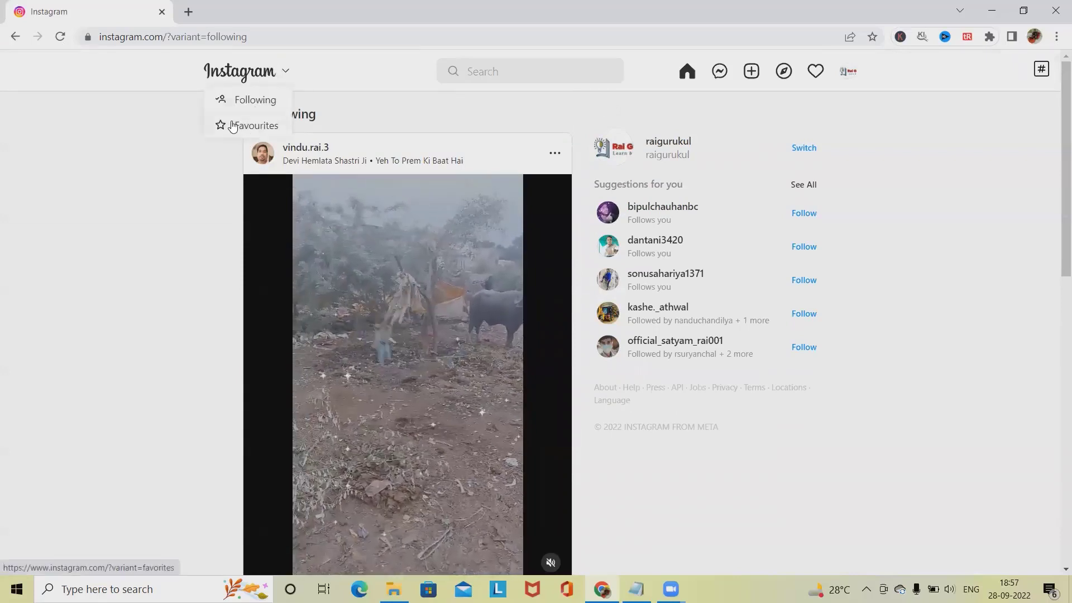
pyautogui.click(239, 125)
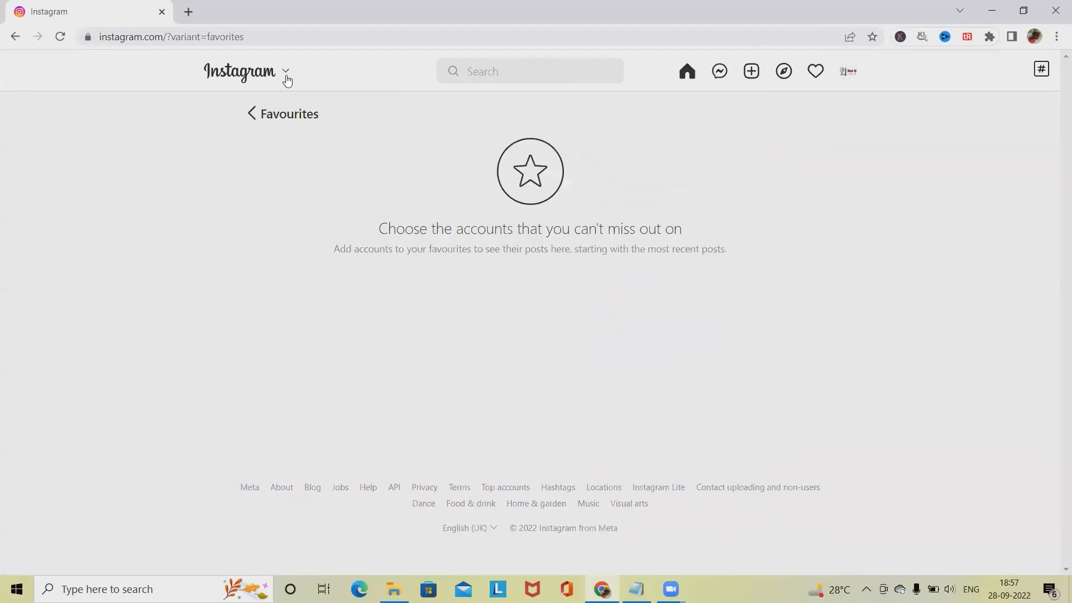
pyautogui.click(287, 79)
pyautogui.click(255, 100)
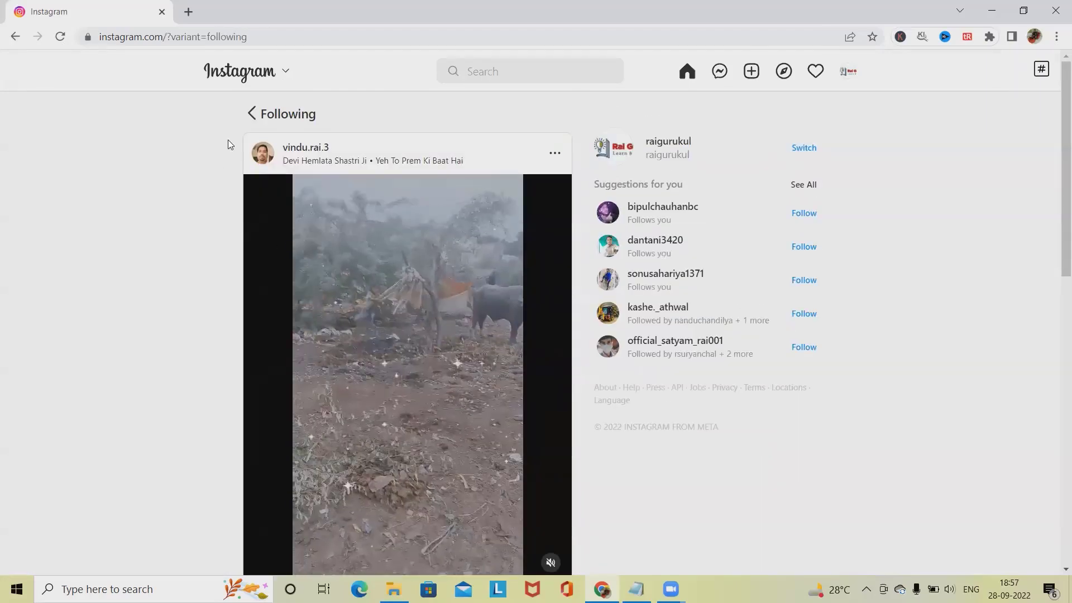
pyautogui.scroll(-1, 447, 372)
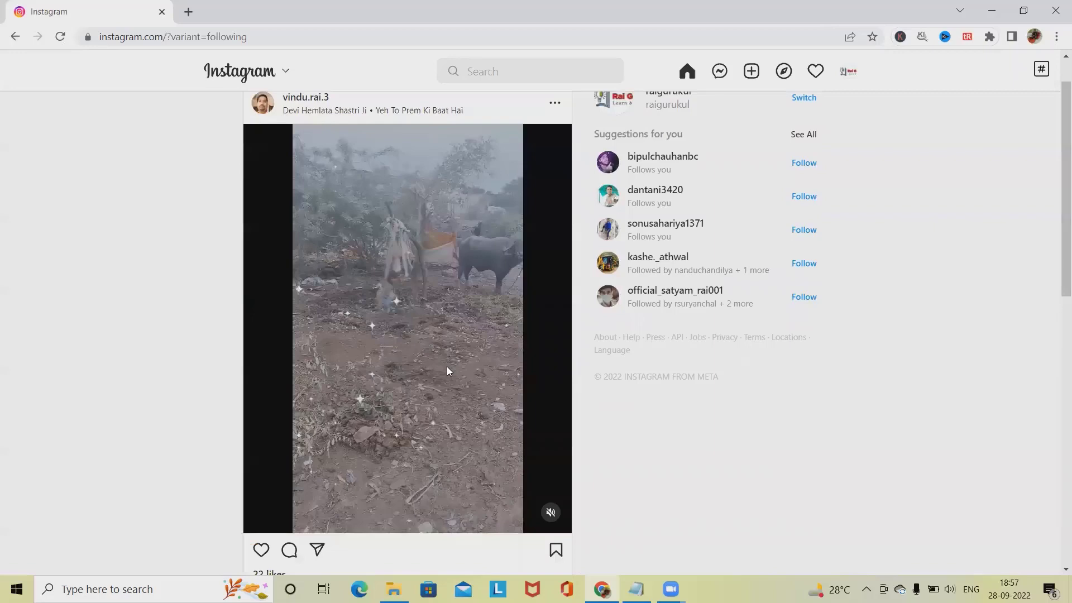
pyautogui.scroll(-8, 447, 371)
pyautogui.scroll(4, 447, 371)
pyautogui.scroll(3, 447, 371)
pyautogui.scroll(3, 447, 372)
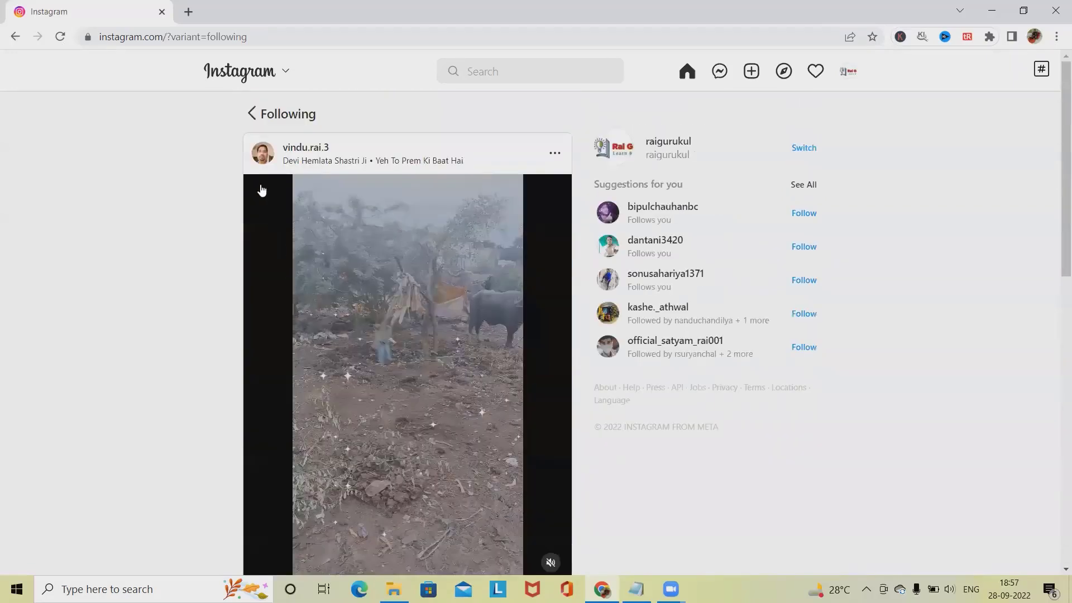
pyautogui.click(285, 70)
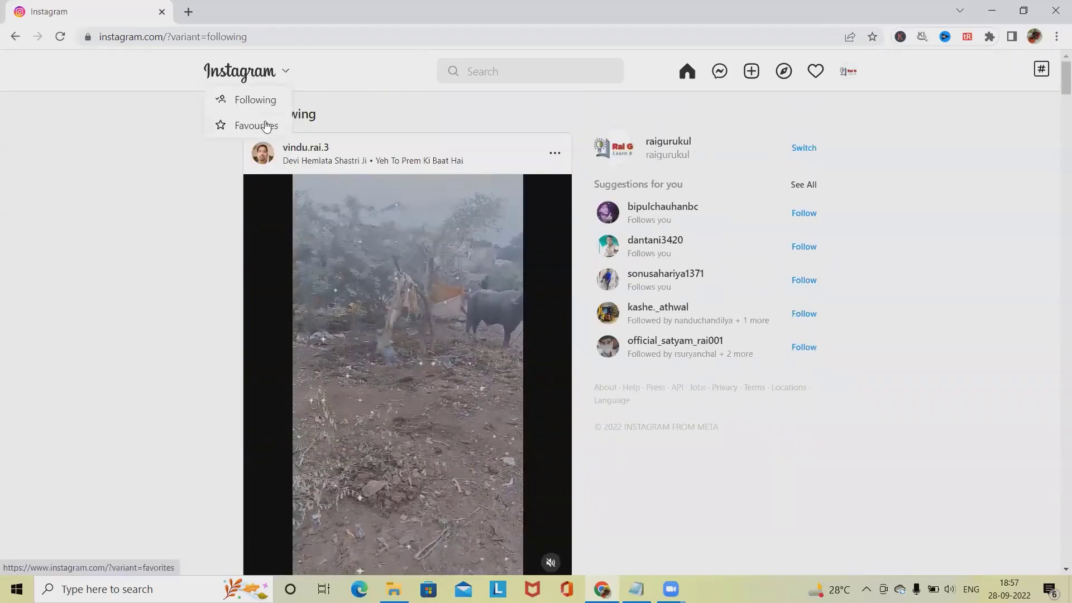
pyautogui.click(131, 256)
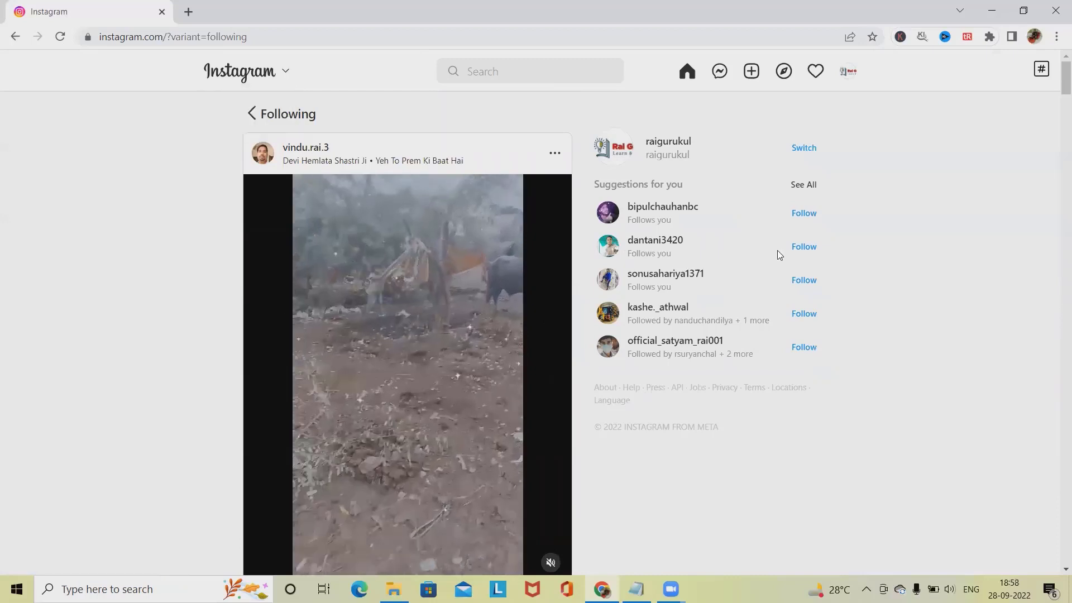
pyautogui.click(555, 152)
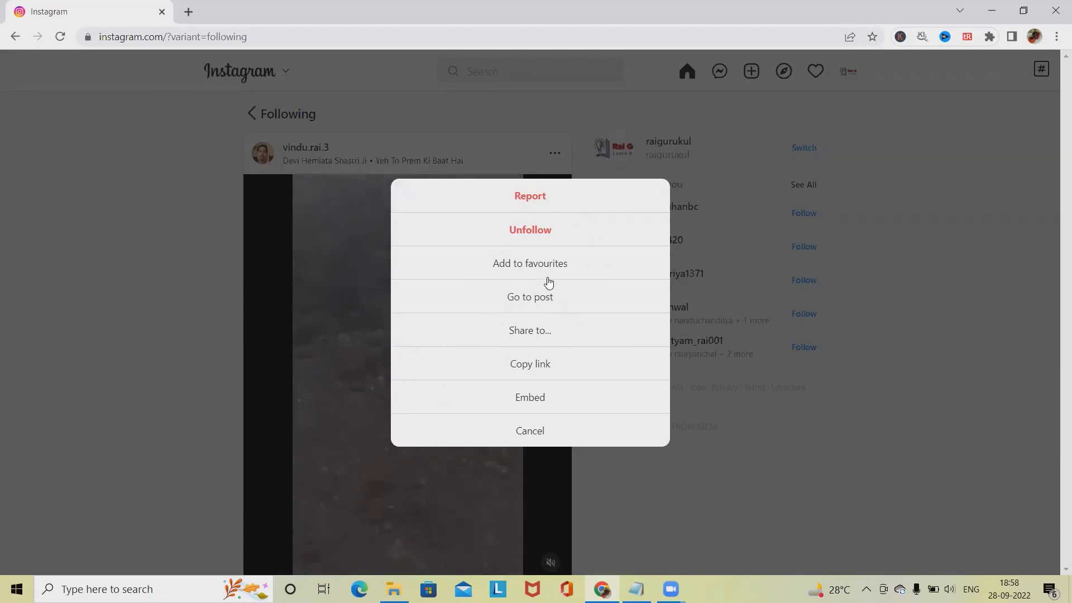
pyautogui.click(932, 441)
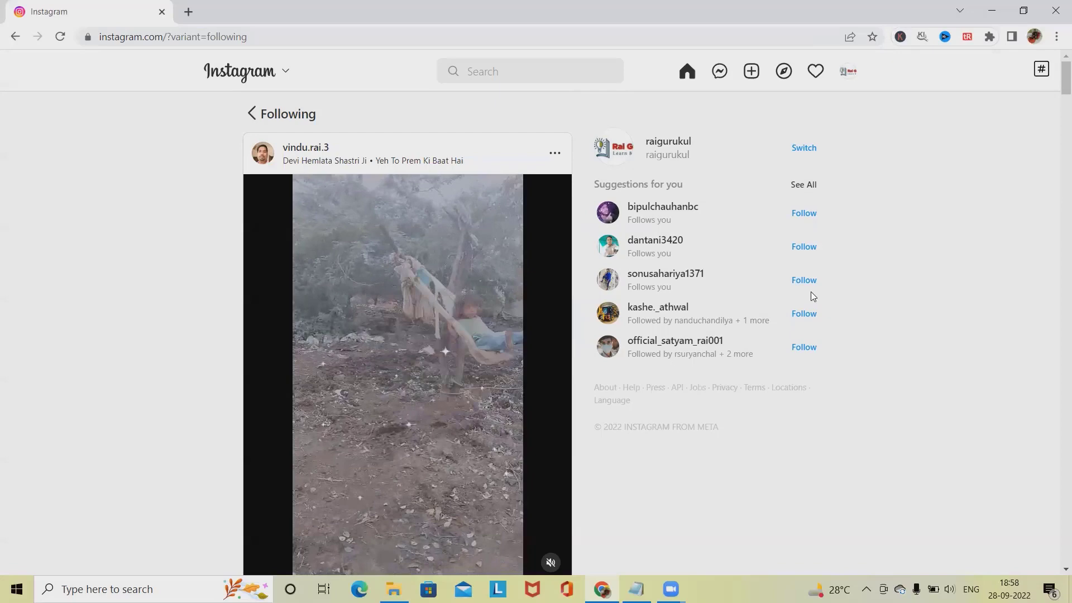
# Open and close the Switch login dialog, then follow the second and fourth suggested accounts
pyautogui.click(804, 148)
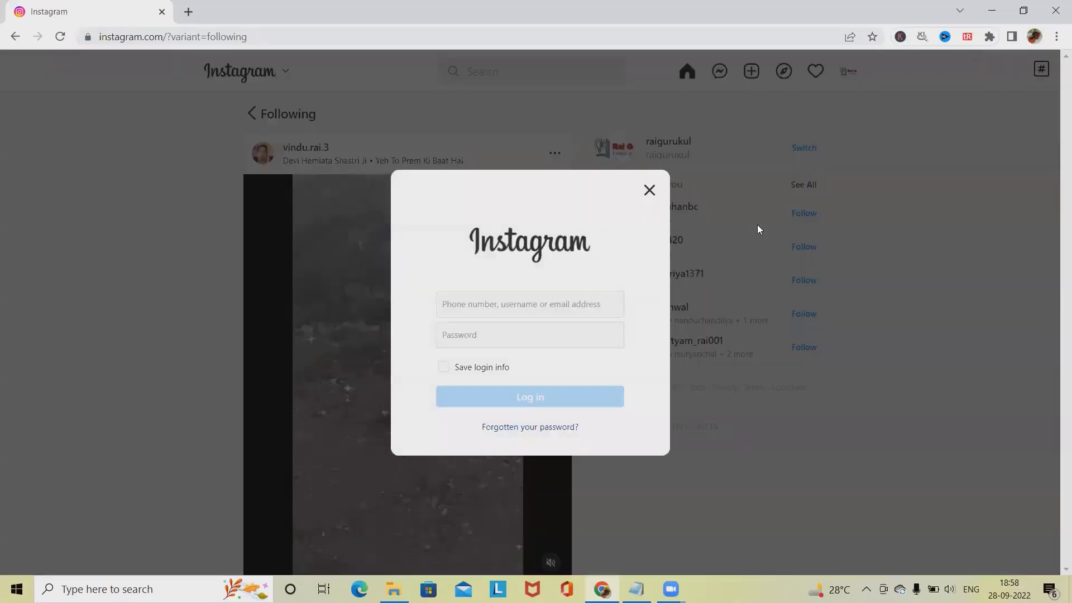
pyautogui.click(651, 192)
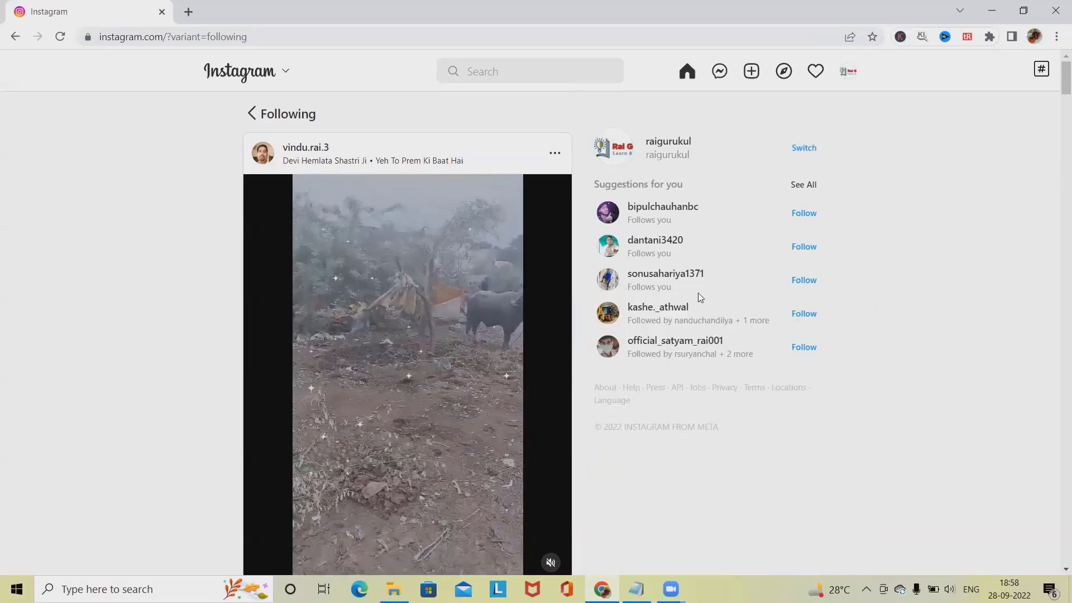
pyautogui.click(806, 246)
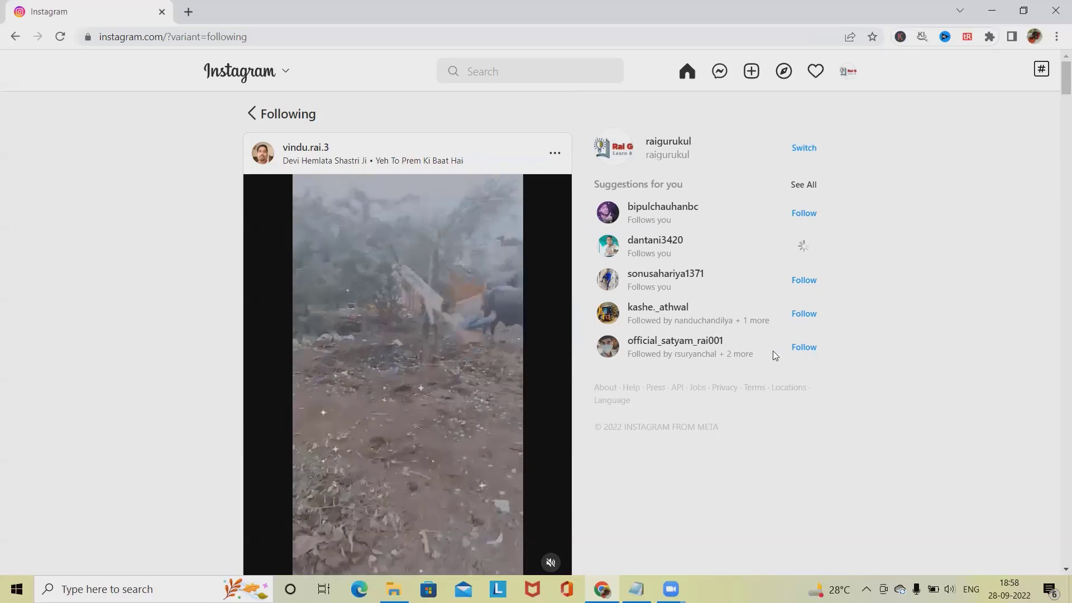
pyautogui.click(805, 314)
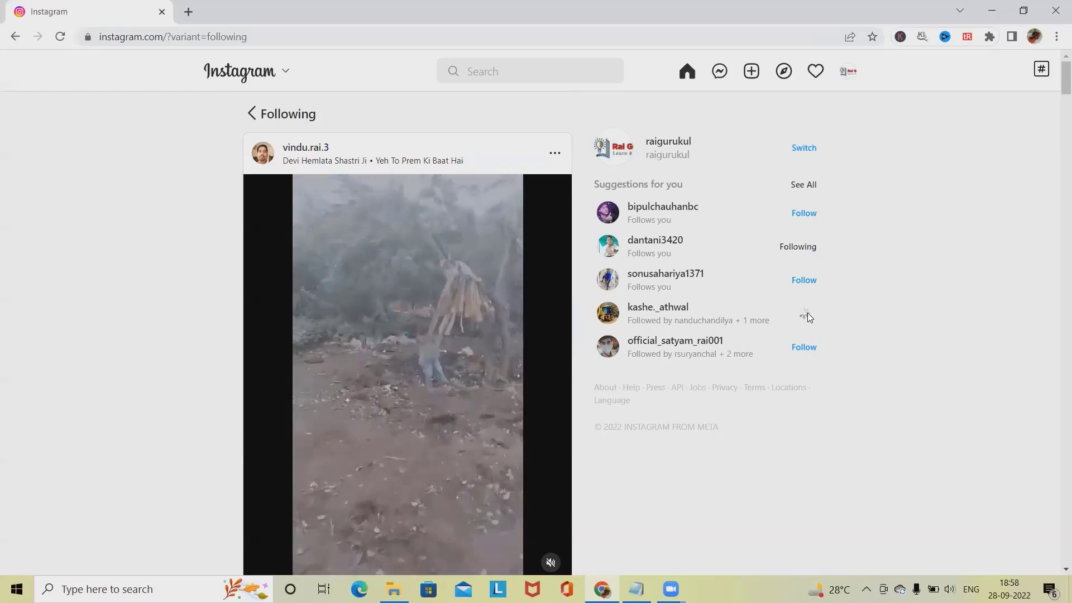
# Unfollow the second suggested account after confirming, then go to the Direct messages inbox
pyautogui.click(798, 246)
pyautogui.click(543, 369)
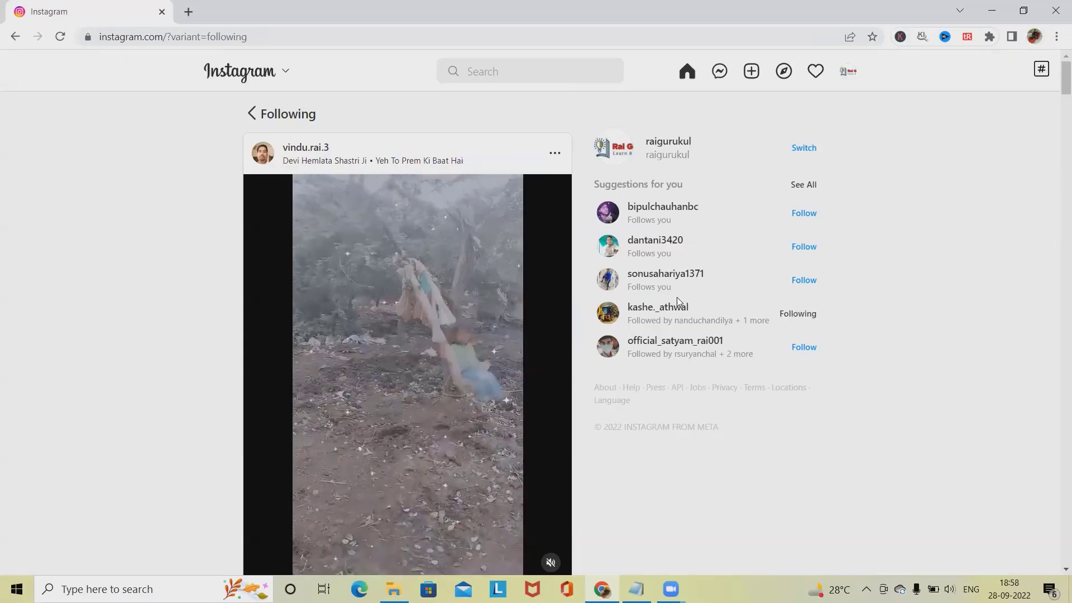
pyautogui.click(720, 72)
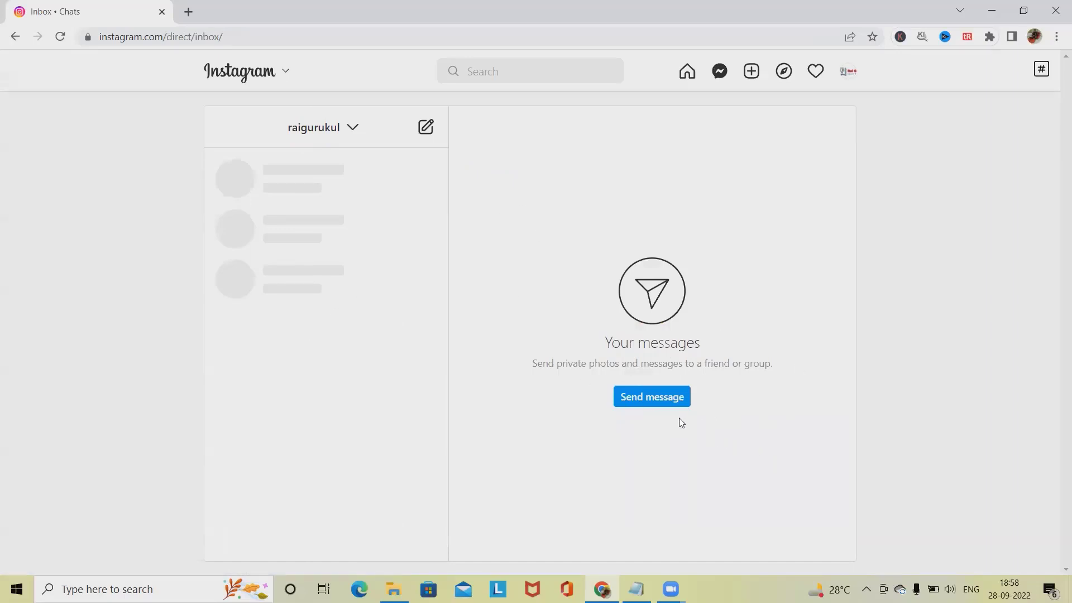
# Open and dismiss a New message dialog, then bring up Create new post
pyautogui.click(426, 126)
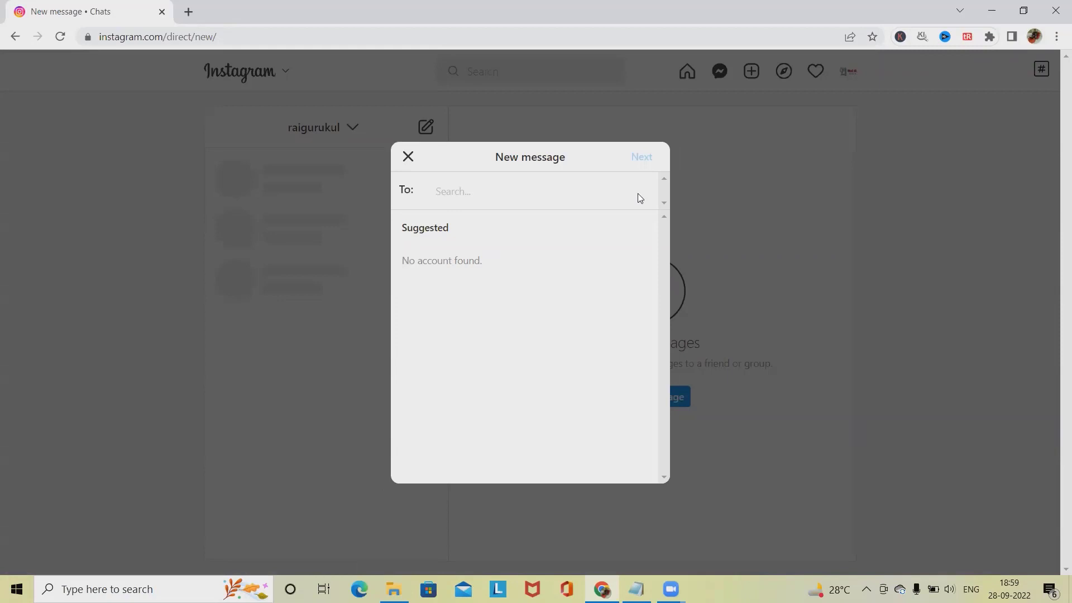
pyautogui.click(409, 157)
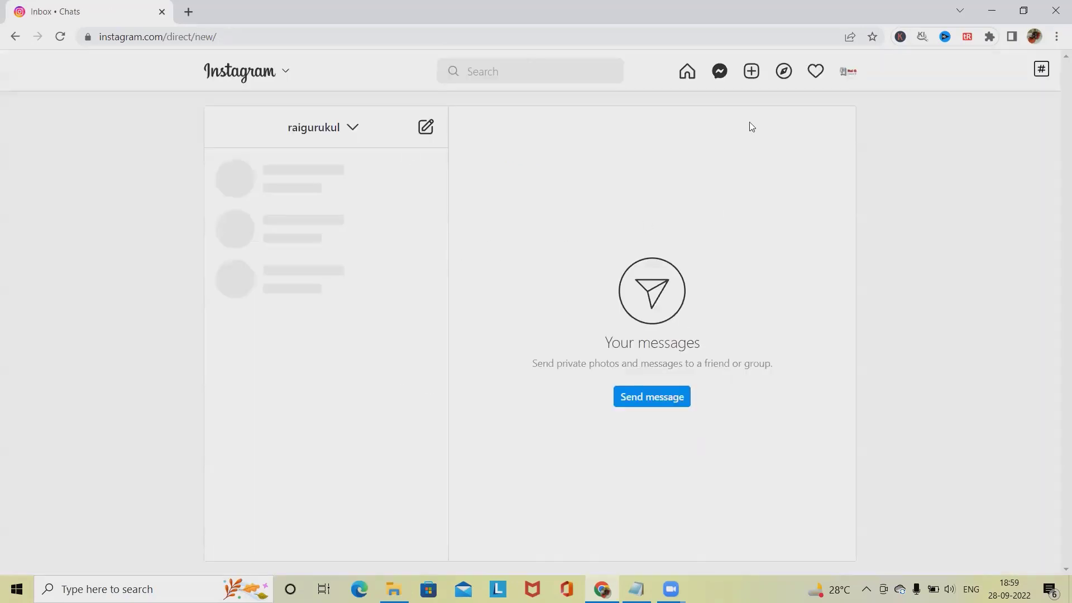
pyautogui.click(751, 71)
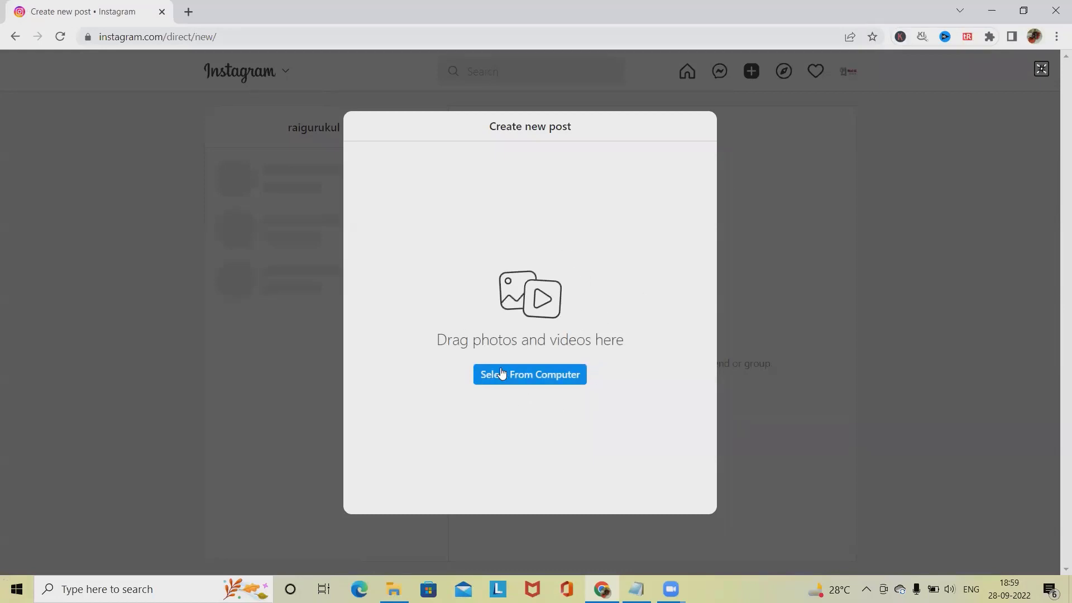
# Load the first thumbnail image from the computer into a new post, then back out to discard it
pyautogui.click(537, 380)
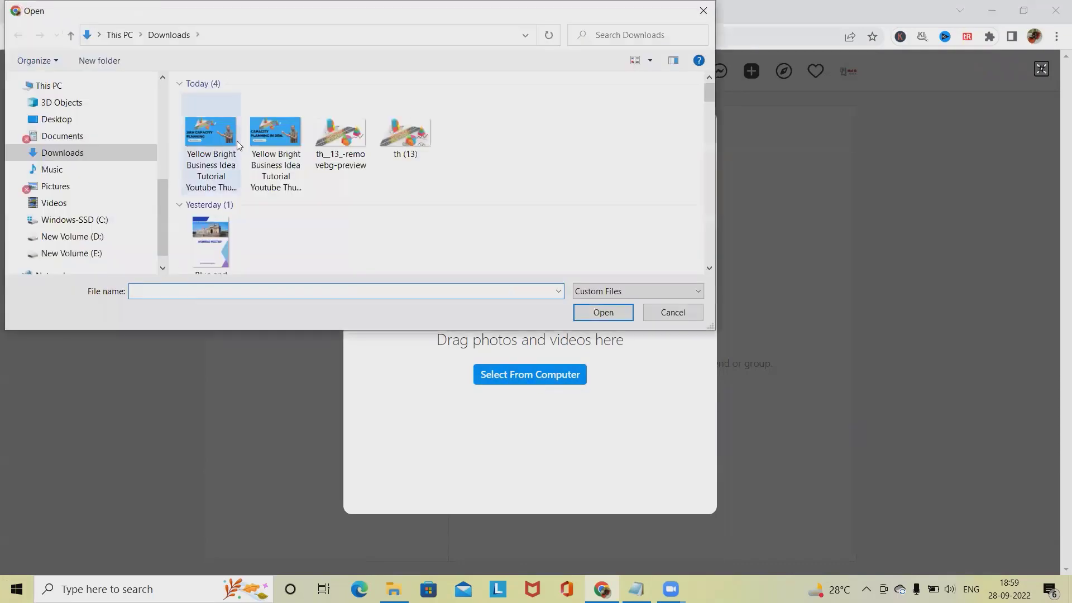
pyautogui.click(211, 146)
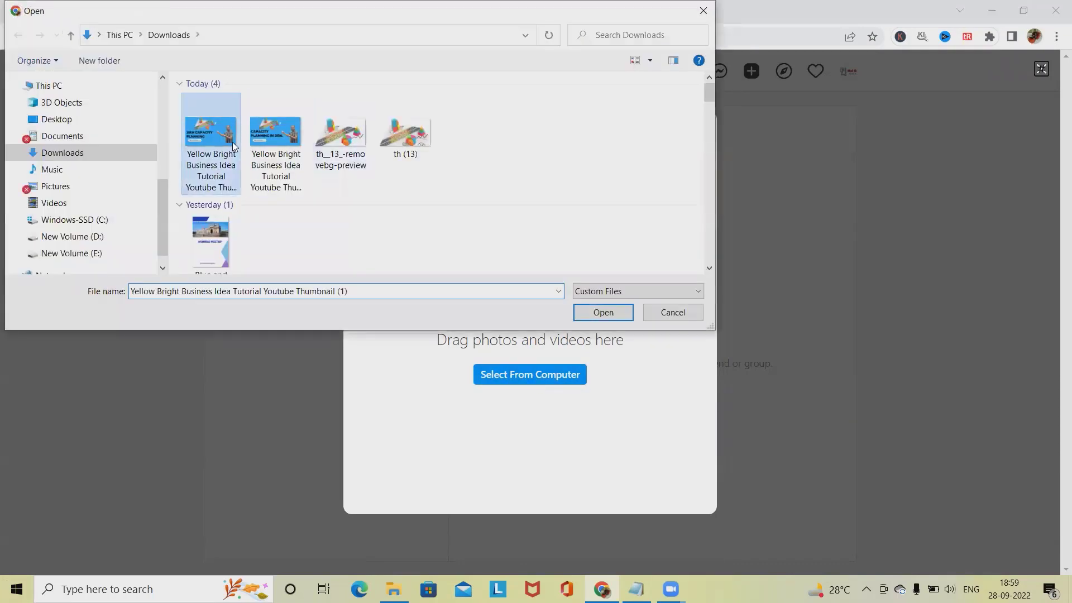
pyautogui.click(603, 312)
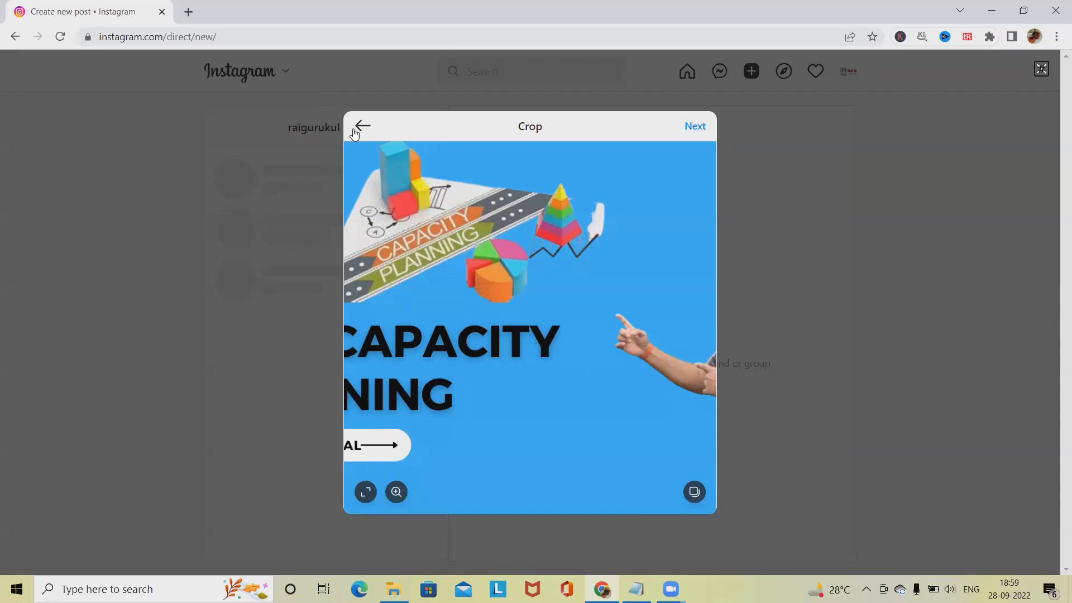
pyautogui.click(360, 127)
# Close the post creation window, browse the Explore grid, and view activity notifications
pyautogui.click(754, 174)
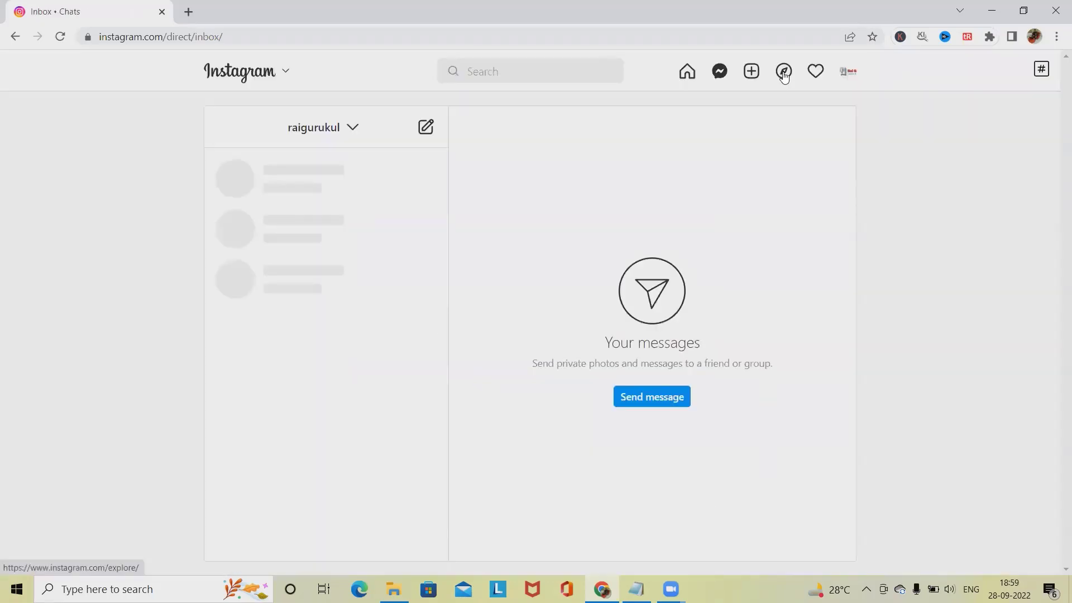
pyautogui.click(785, 71)
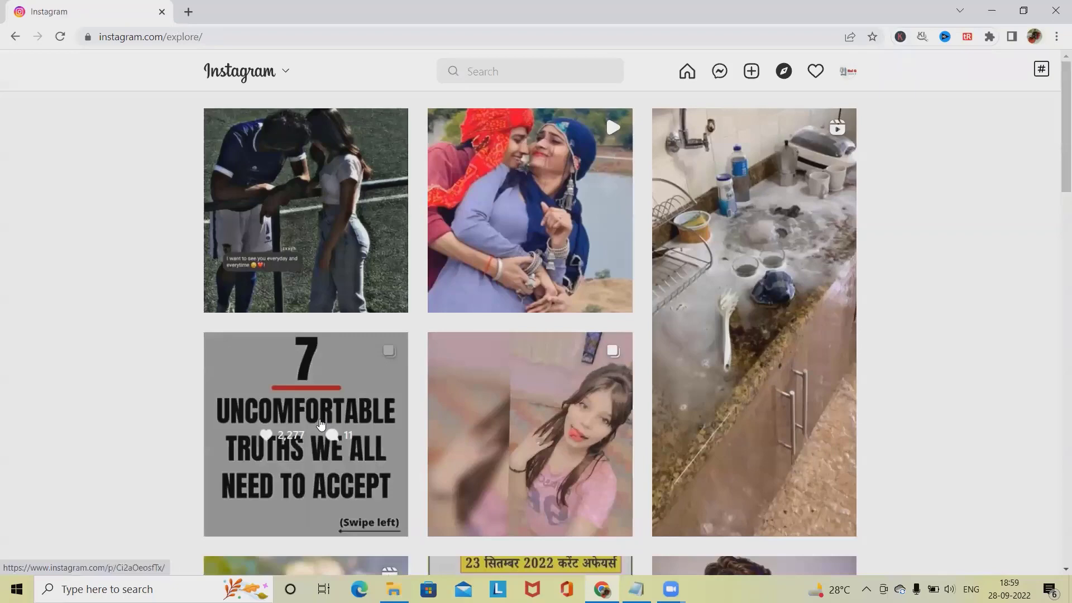
pyautogui.scroll(-3, 350, 434)
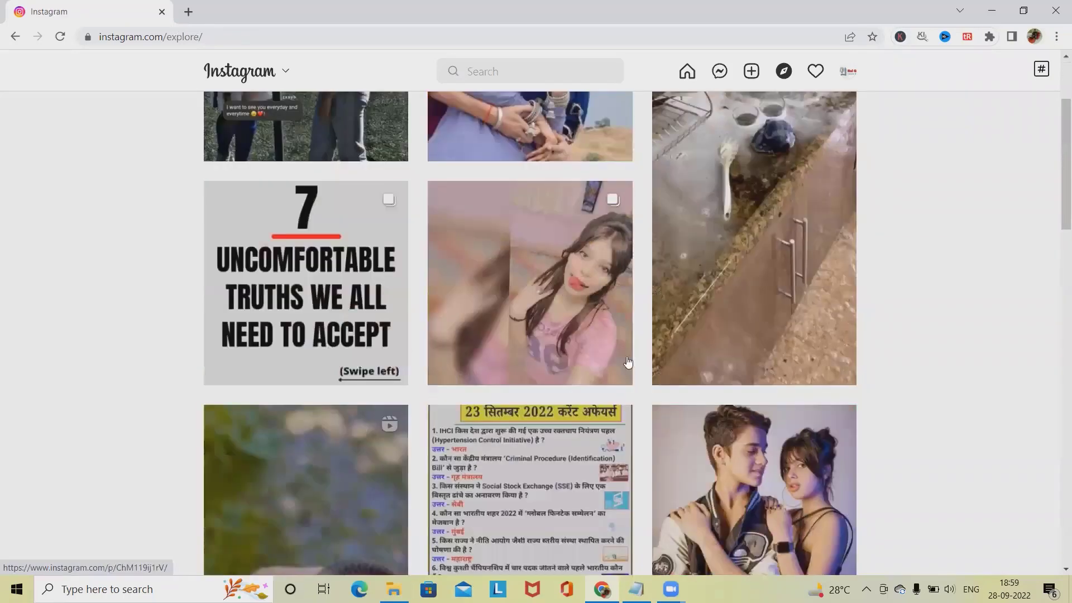
pyautogui.scroll(3, 731, 213)
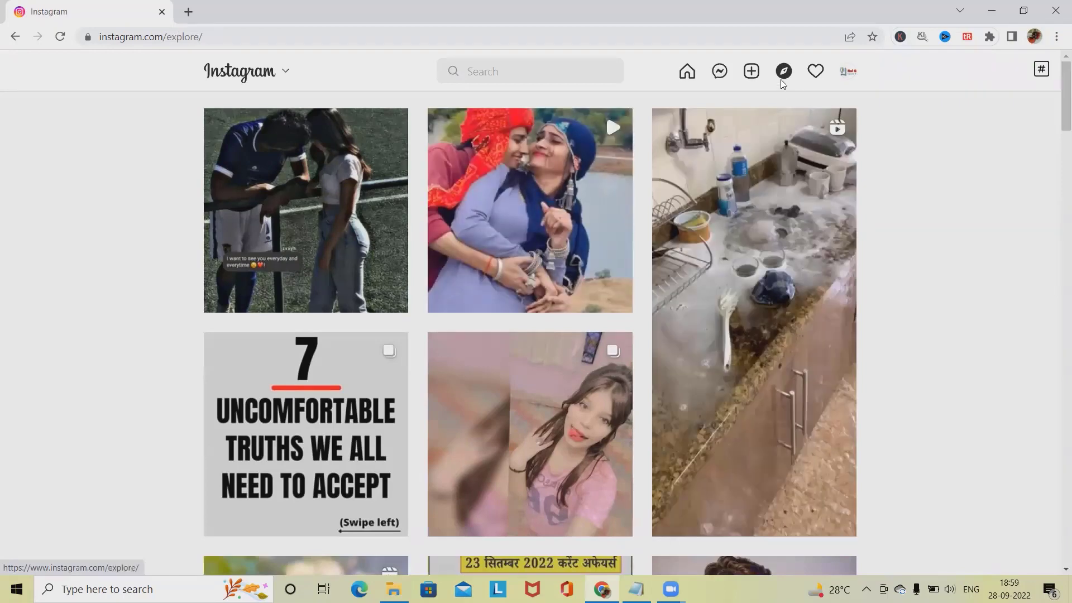
pyautogui.click(815, 71)
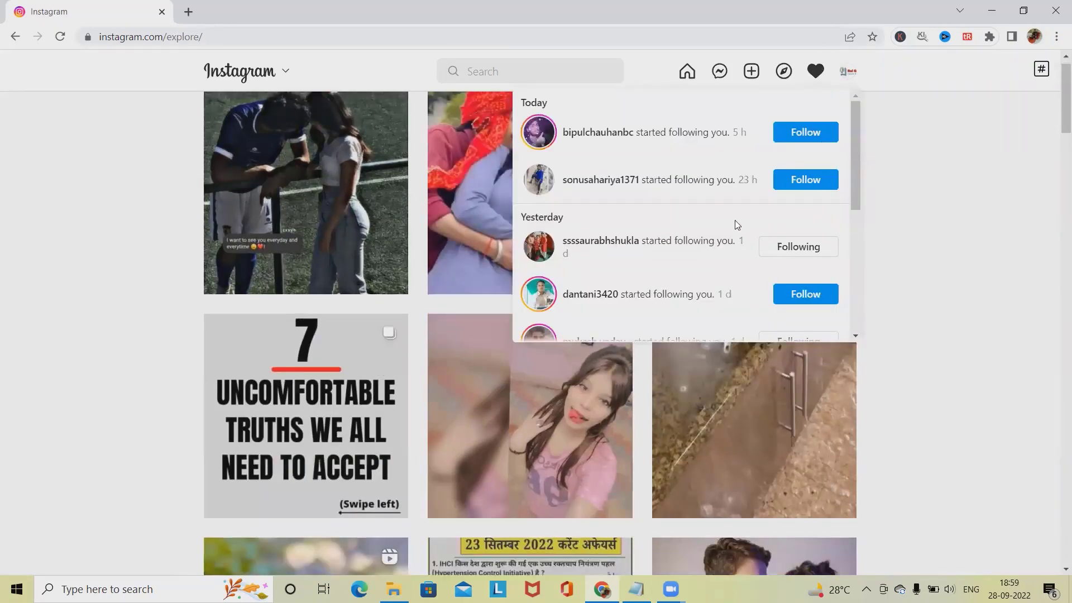
pyautogui.scroll(-5, 734, 221)
pyautogui.scroll(3, 736, 226)
pyautogui.scroll(2, 817, 243)
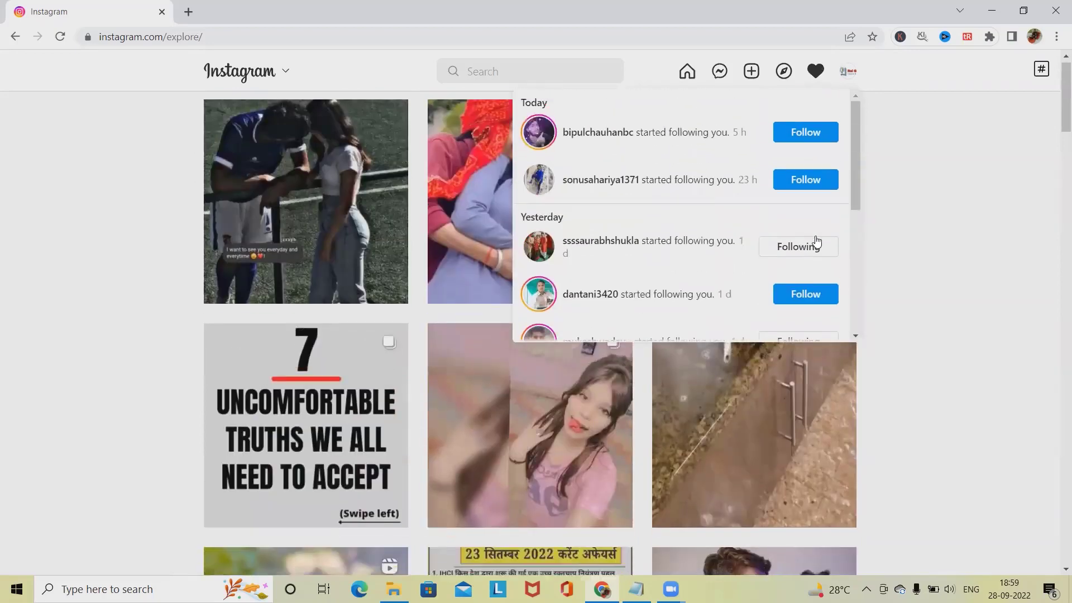
pyautogui.scroll(-1, 818, 243)
# Close the notifications list, then open and close the hashtag generator extension tab
pyautogui.click(996, 90)
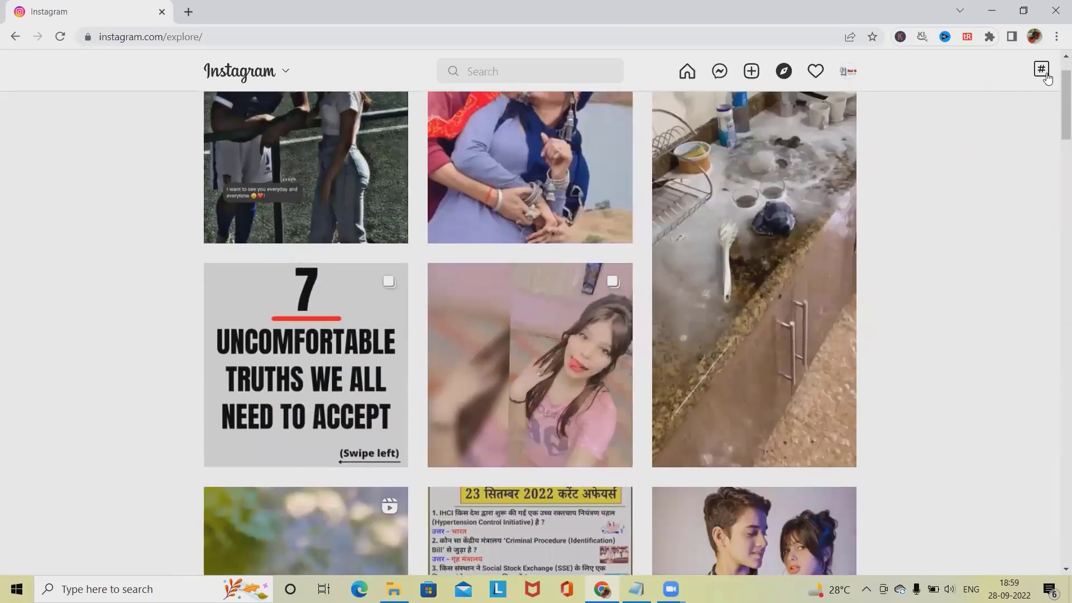
pyautogui.click(1042, 71)
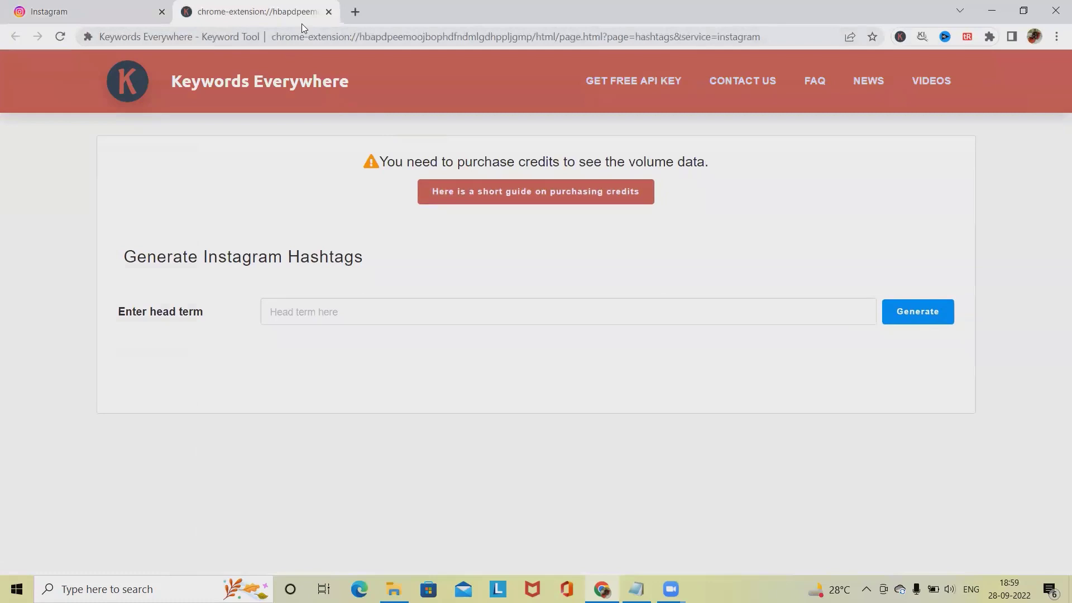
pyautogui.scroll(-1, 463, 313)
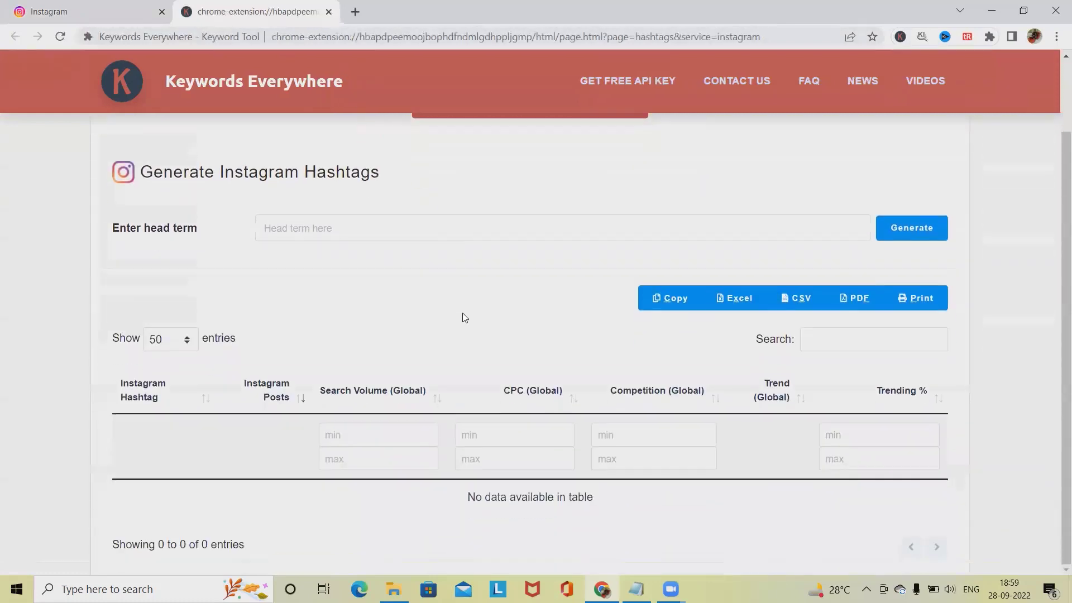
pyautogui.scroll(1, 462, 312)
pyautogui.click(329, 11)
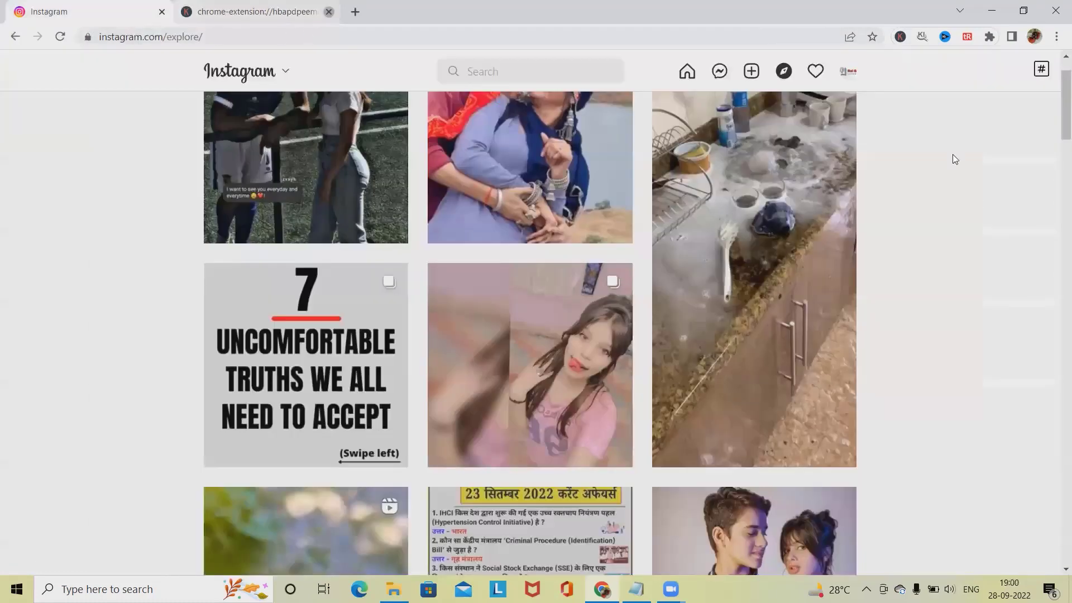
# Open your profile, highlight its 0 posts, 10 followers and 20 following stats, and view Saved
pyautogui.click(848, 71)
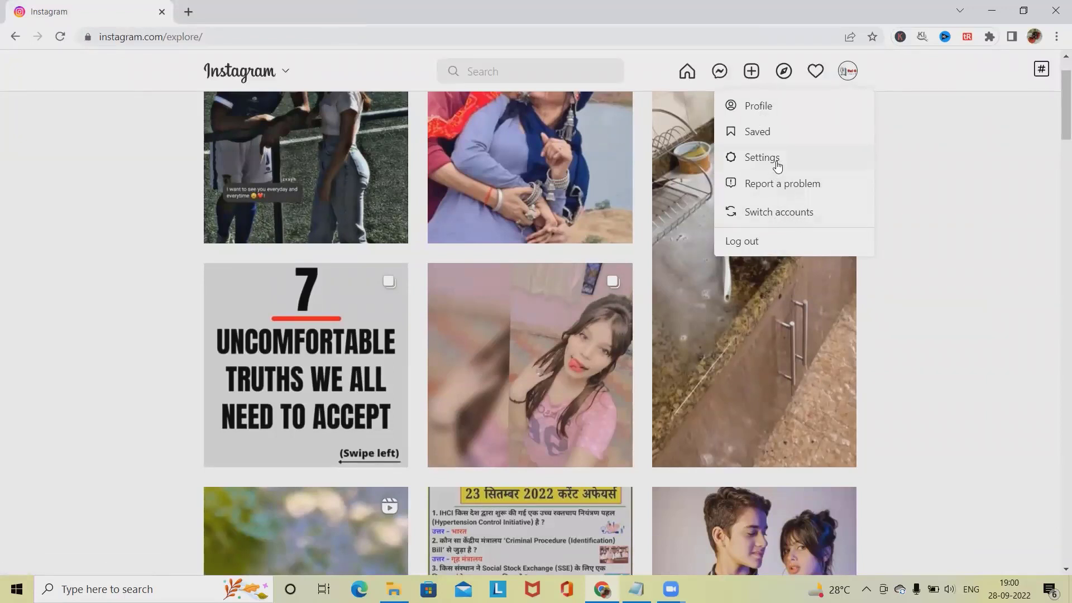
pyautogui.click(758, 106)
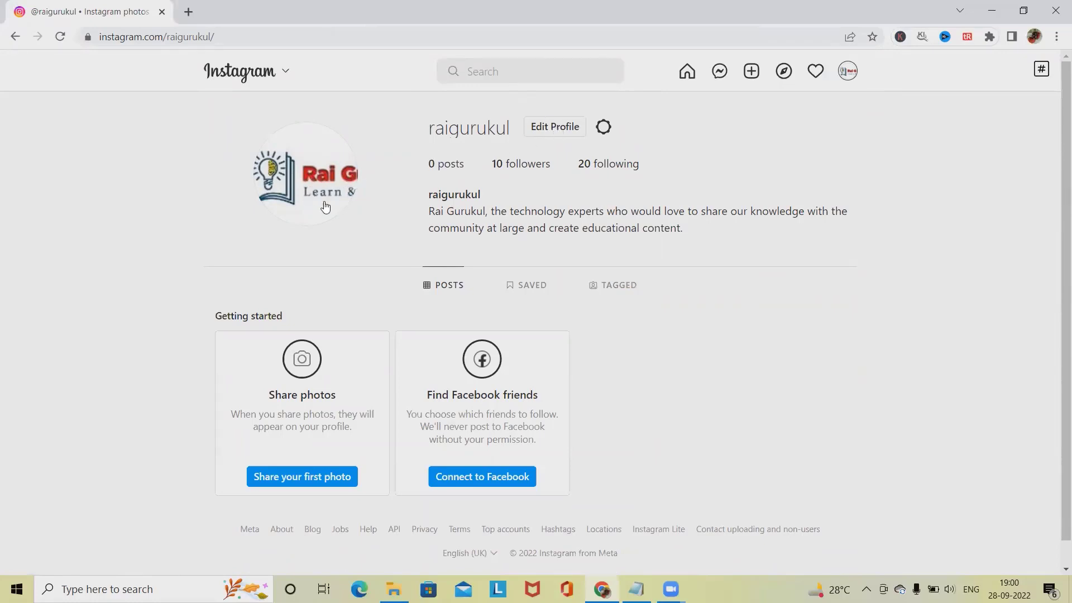
pyautogui.click(430, 164)
pyautogui.click(502, 165)
pyautogui.moveTo(491, 164)
pyautogui.mouseDown()
pyautogui.moveTo(622, 166)
pyautogui.moveTo(661, 178)
pyautogui.mouseUp()
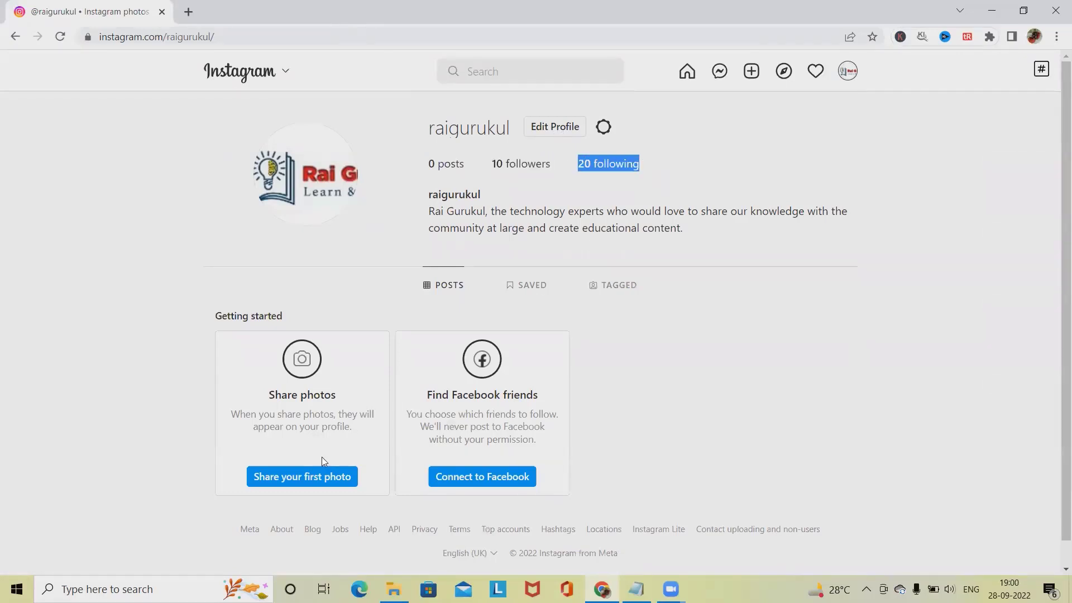
pyautogui.scroll(-1, 318, 468)
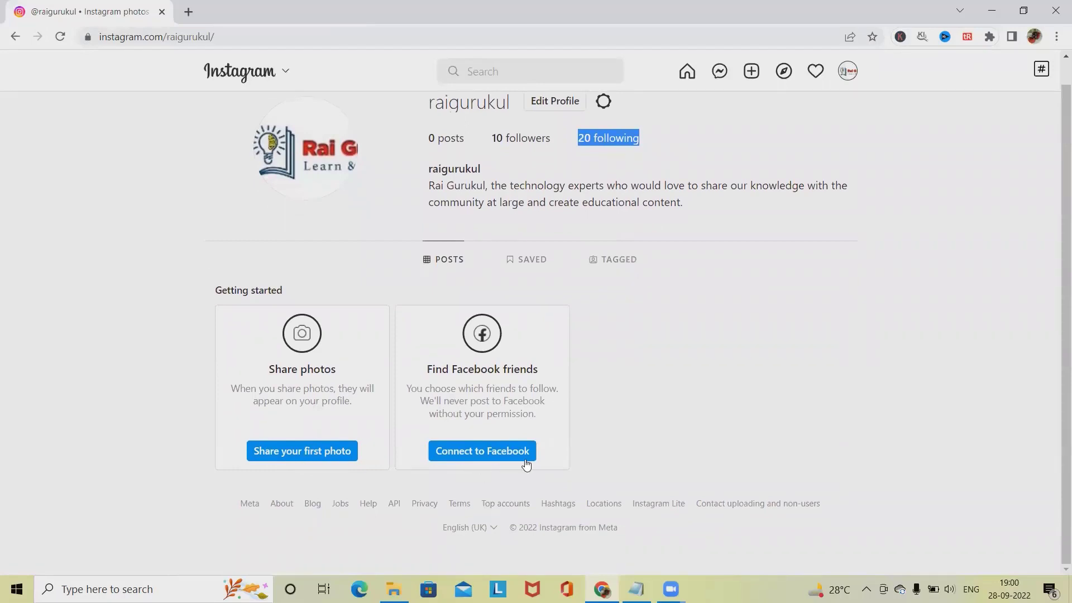
pyautogui.click(528, 259)
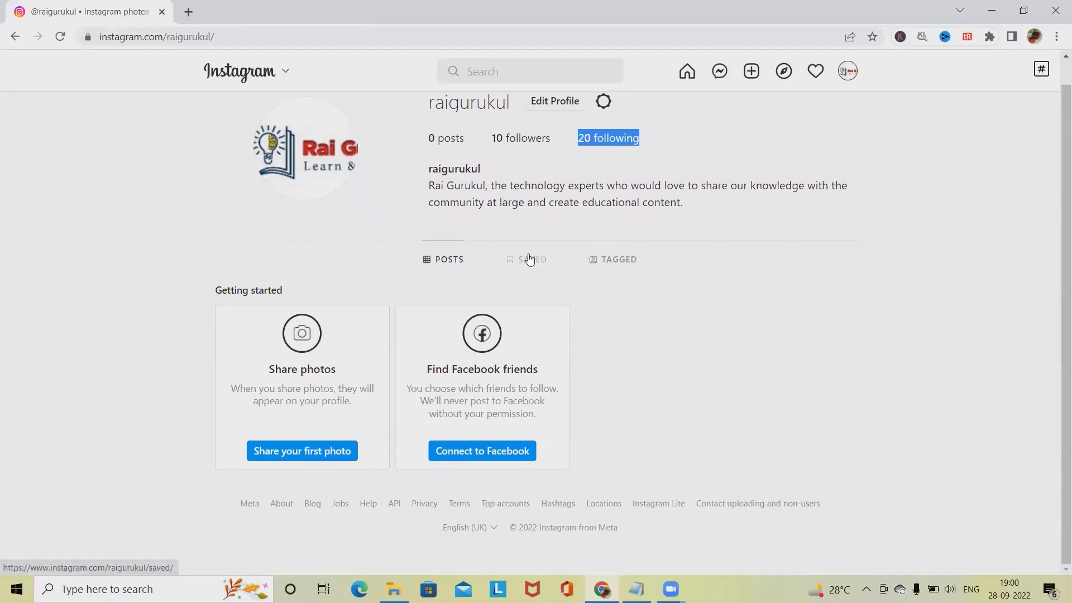
# Switch the profile to the Tagged tab with its empty Photos of you placeholder
pyautogui.click(616, 289)
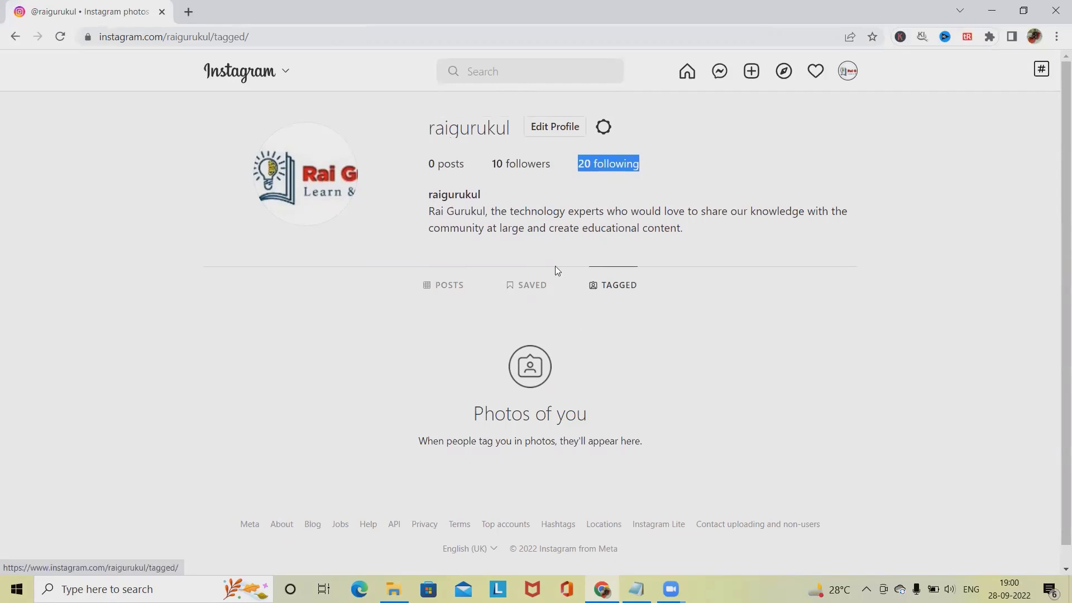
# Log out via the profile settings gear, bringing up the Logging out notice
pyautogui.click(603, 128)
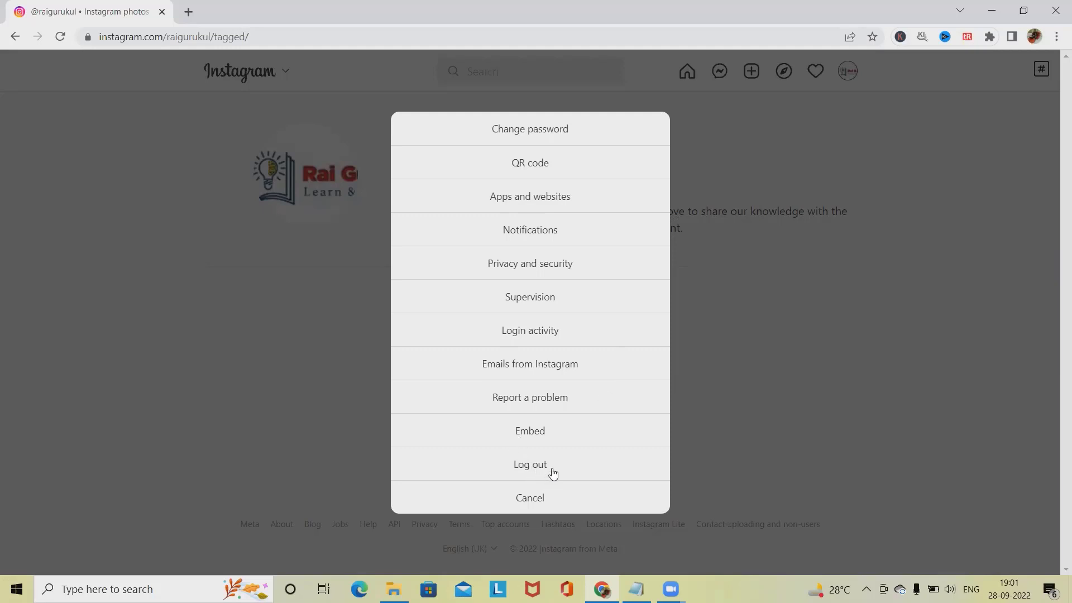
pyautogui.click(538, 466)
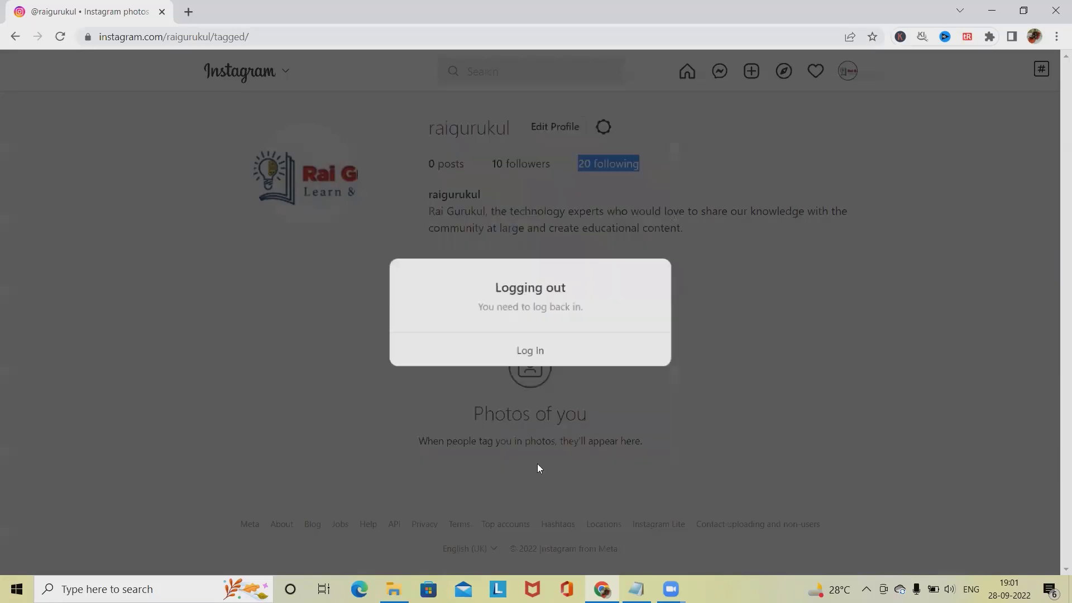